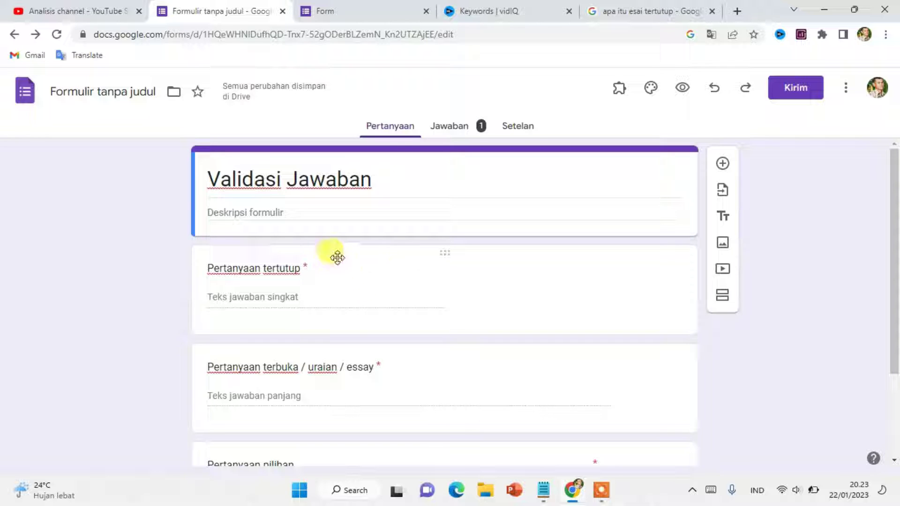
# Expand the 'Pertanyaan tertutup' question card and show its extra settings menu.
pyautogui.click(403, 258)
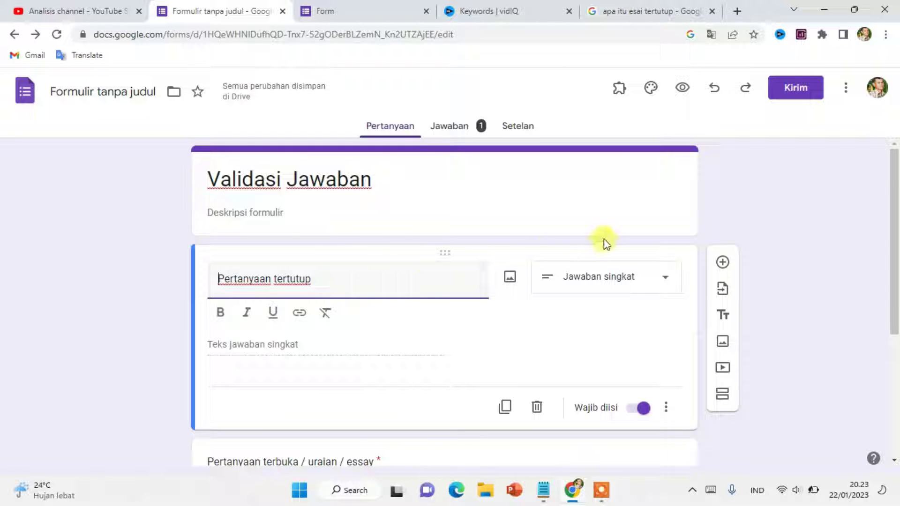
pyautogui.scroll(-1, 609, 300)
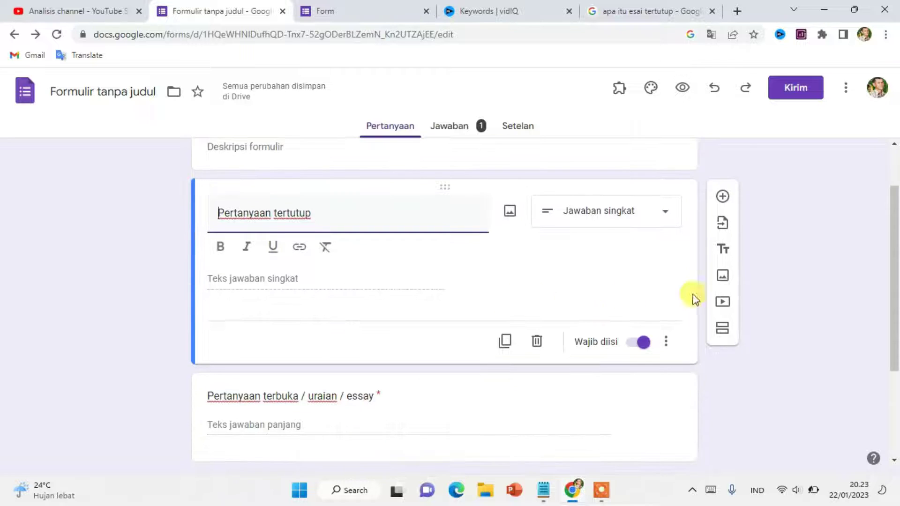
pyautogui.click(670, 349)
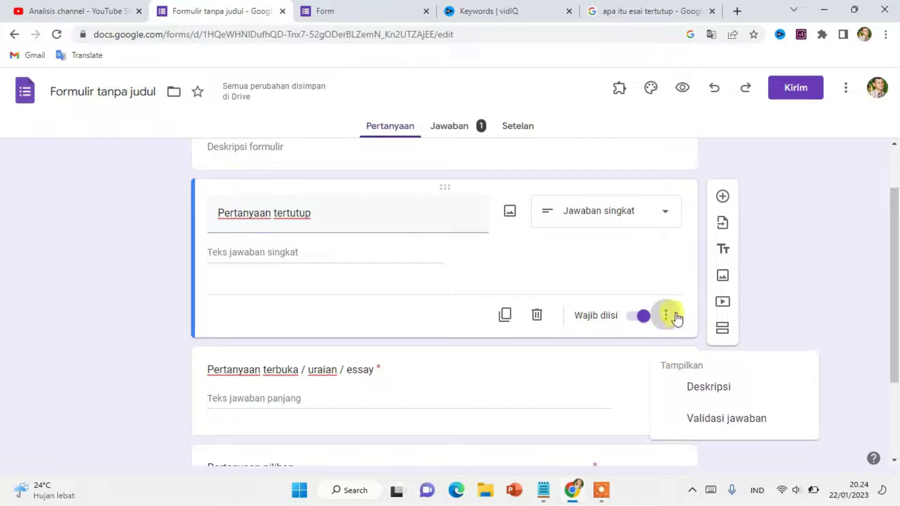
# Add answer validation to 'Pertanyaan tertutup': Angka, Lebih dari, value 12.
pyautogui.click(743, 420)
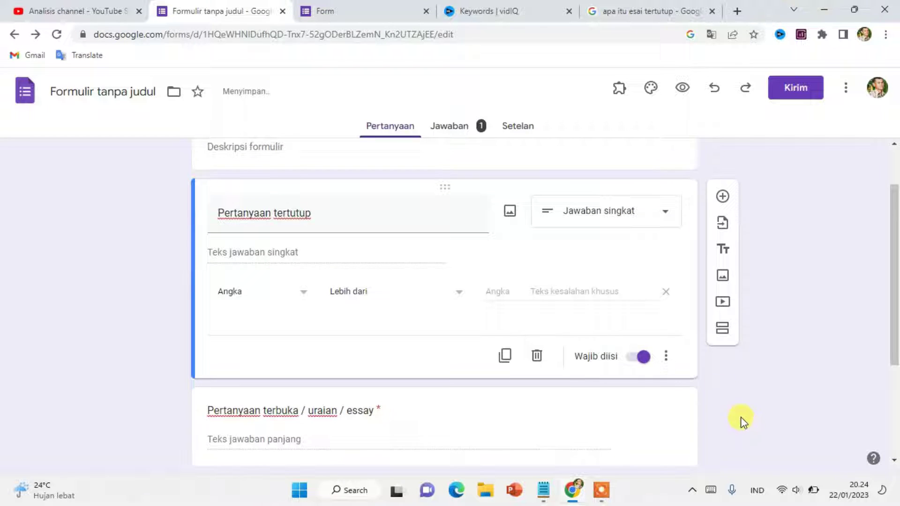
pyautogui.click(294, 293)
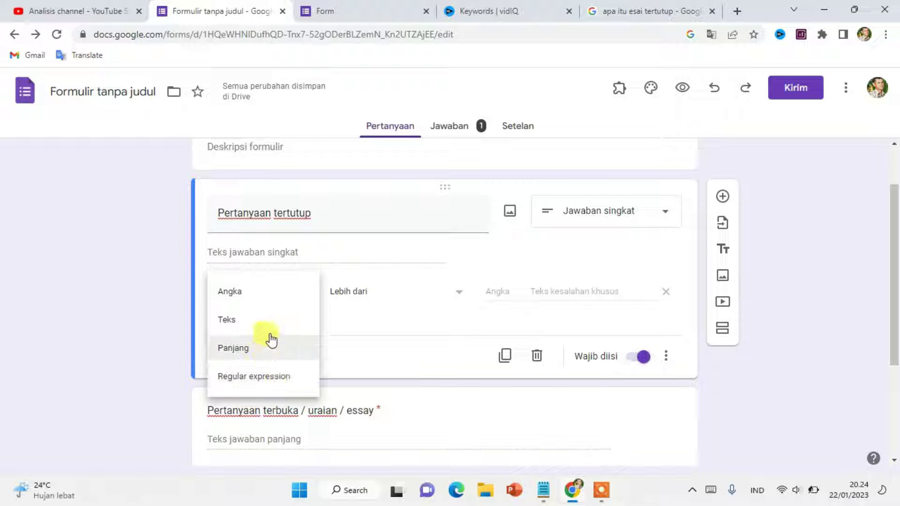
pyautogui.click(264, 297)
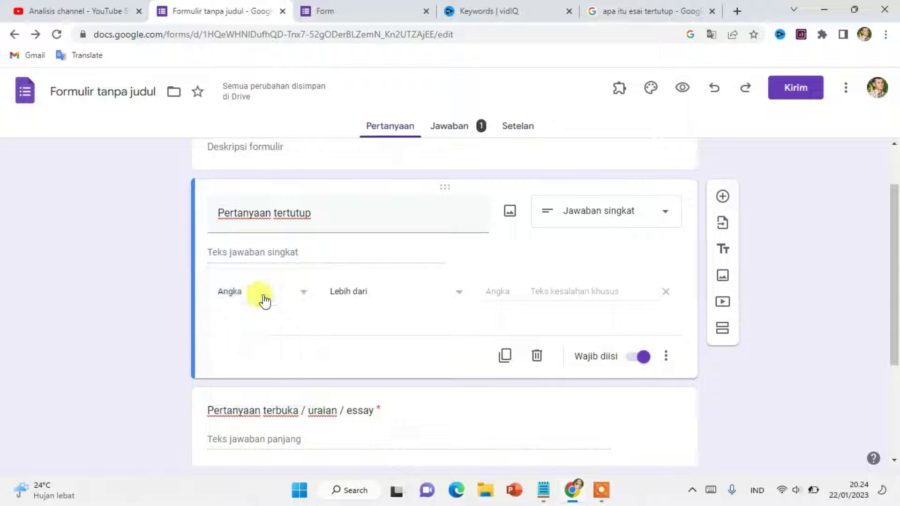
pyautogui.click(424, 297)
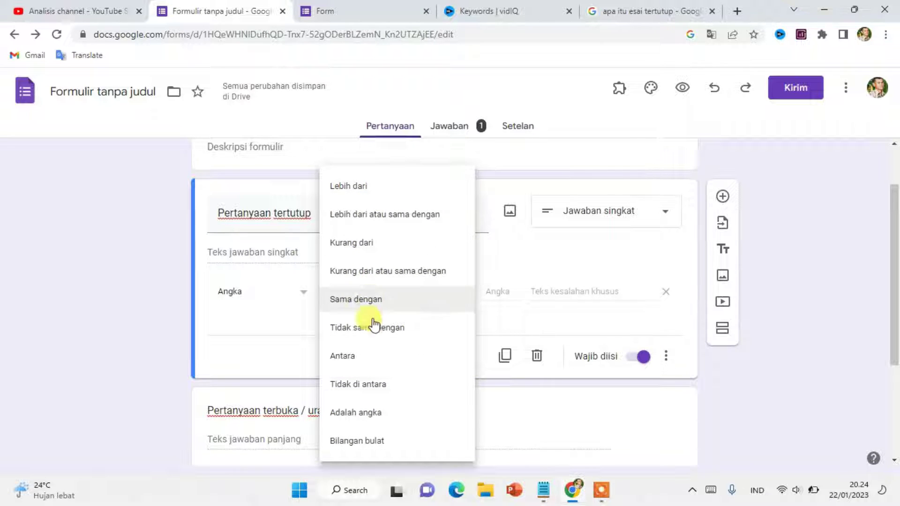
pyautogui.click(488, 321)
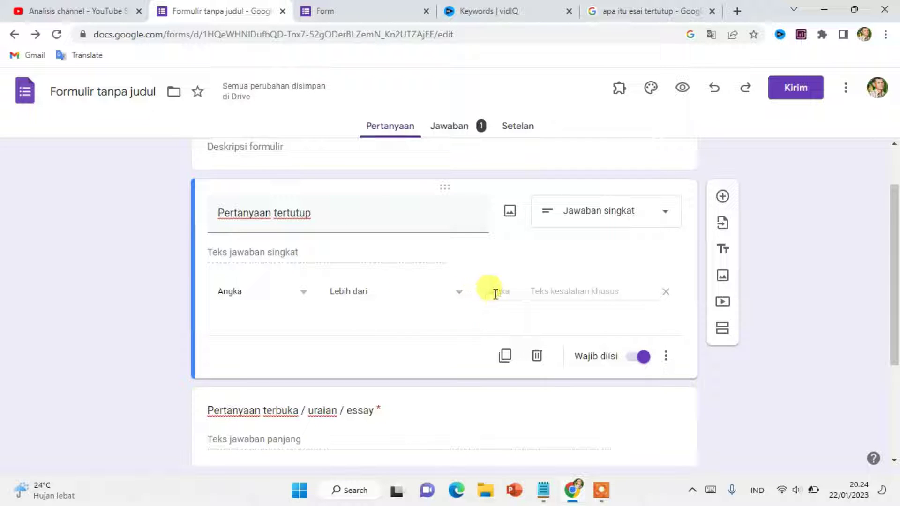
pyautogui.write('12')
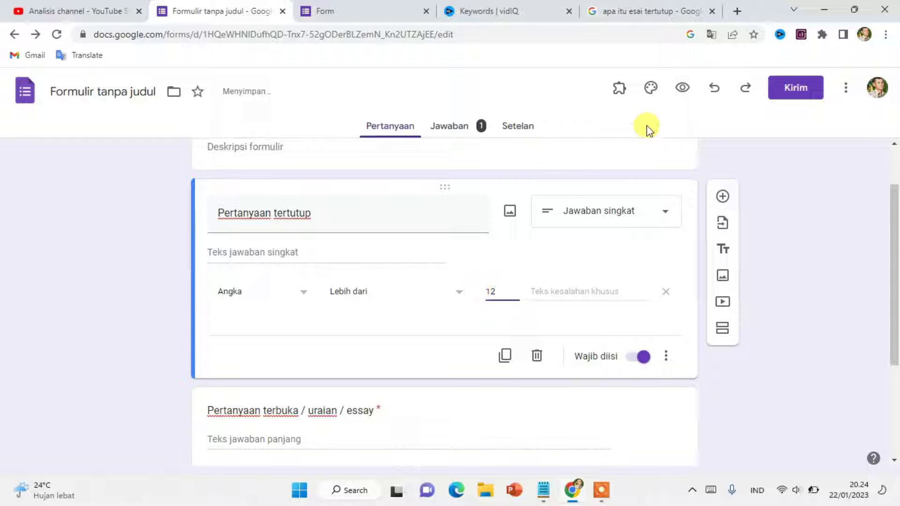
# Preview the form, answer 11 to trigger the greater-than-12 error, then return to the editor.
pyautogui.click(681, 88)
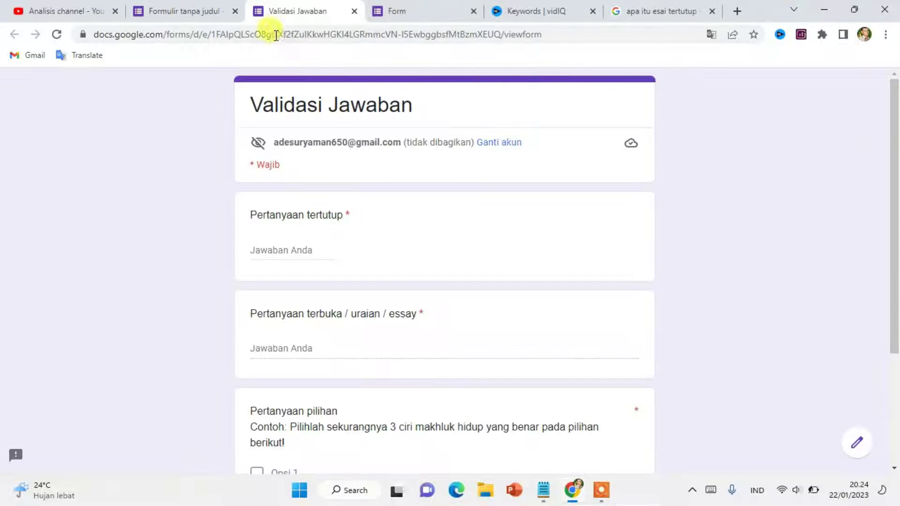
pyautogui.click(298, 251)
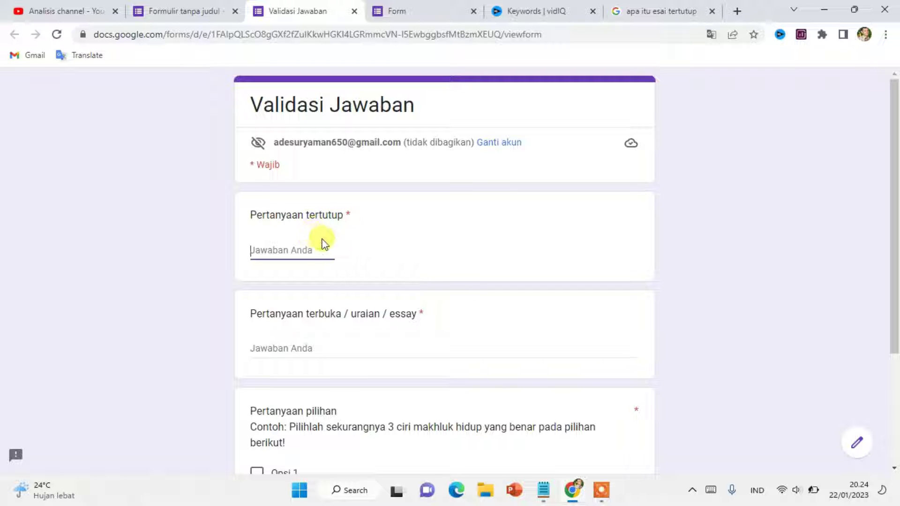
pyautogui.write('11')
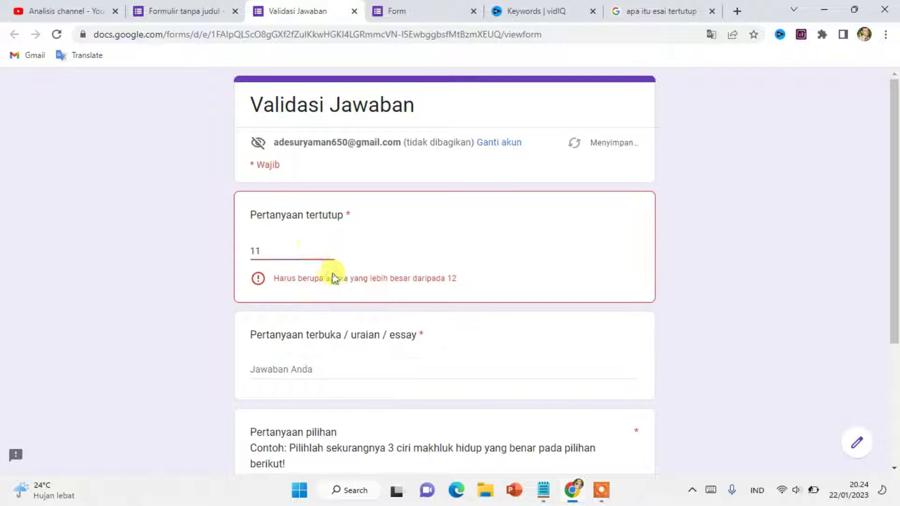
pyautogui.doubleClick(296, 255)
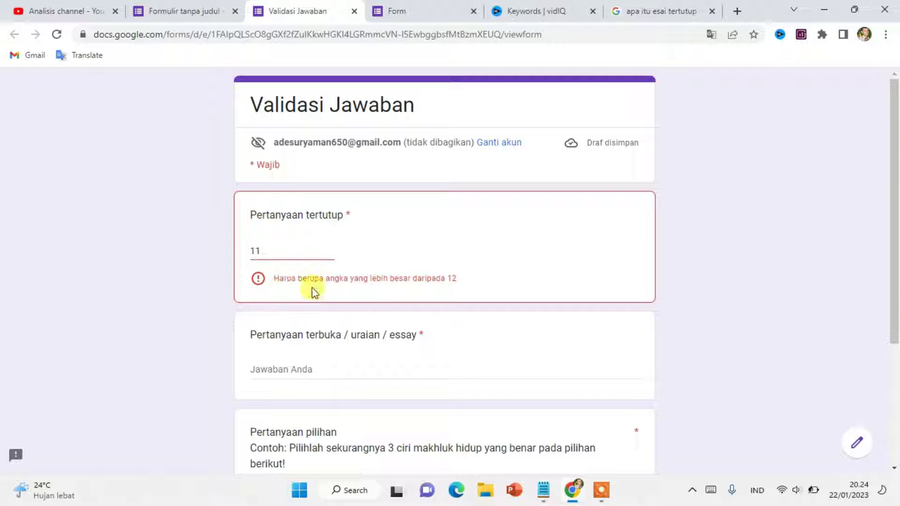
pyautogui.moveTo(274, 278); pyautogui.dragTo(471, 284)
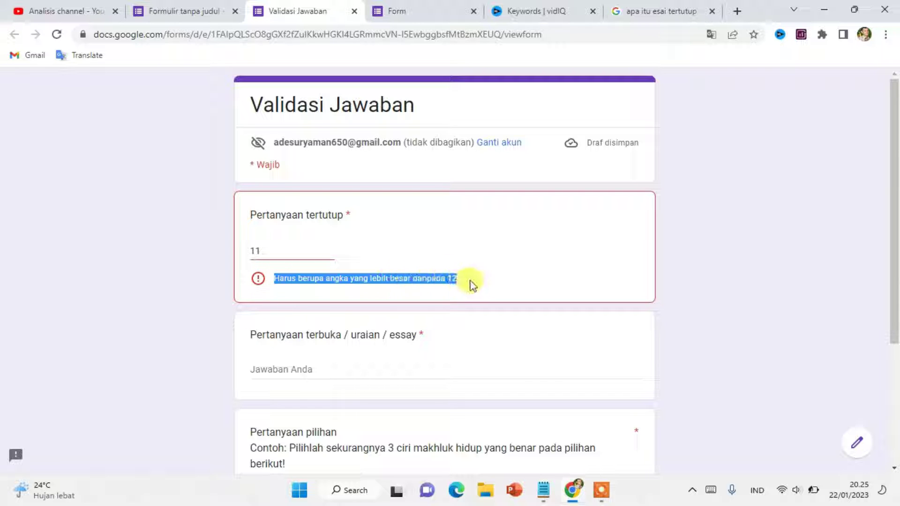
pyautogui.click(401, 268)
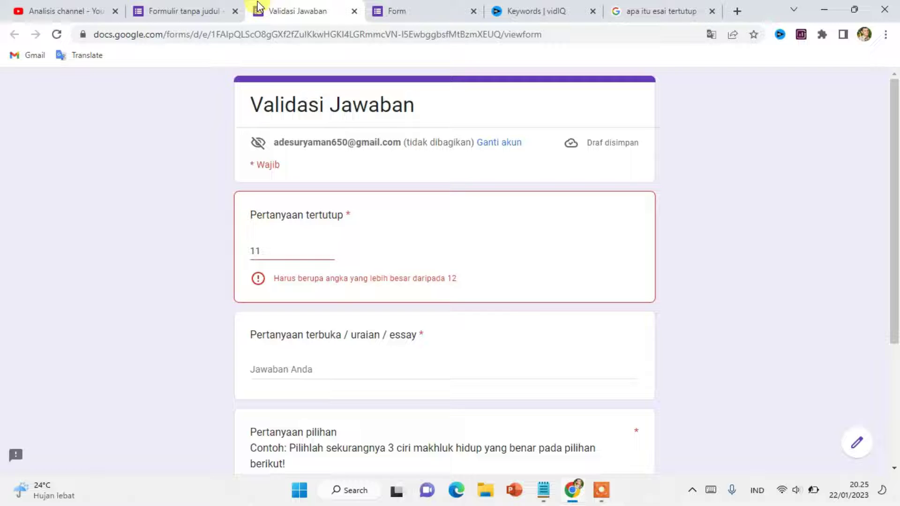
pyautogui.click(201, 9)
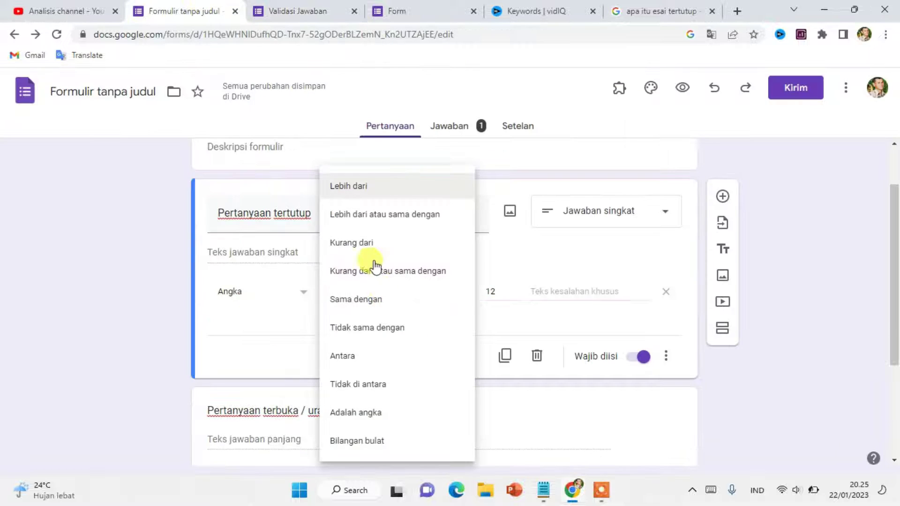
# Try the Lebih dari atau sama dengan, Kurang dari and Kurang dari atau sama dengan conditions.
pyautogui.click(415, 223)
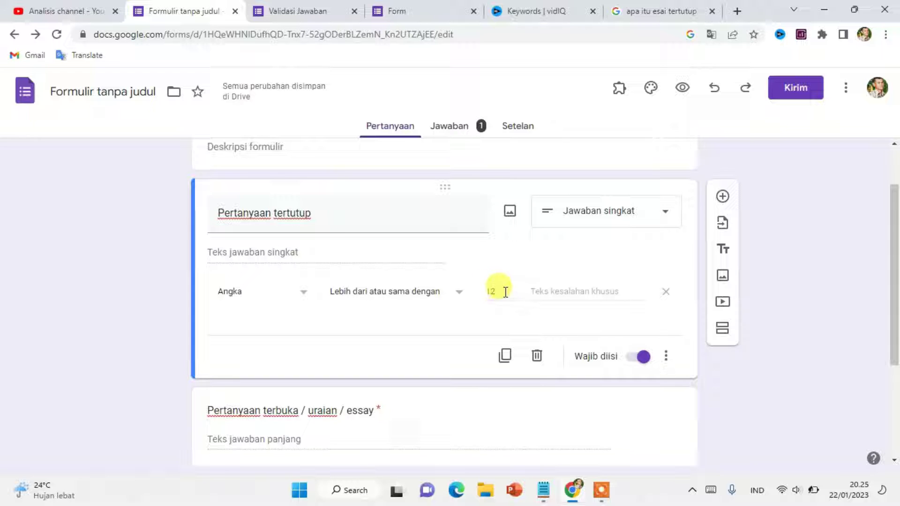
pyautogui.click(457, 295)
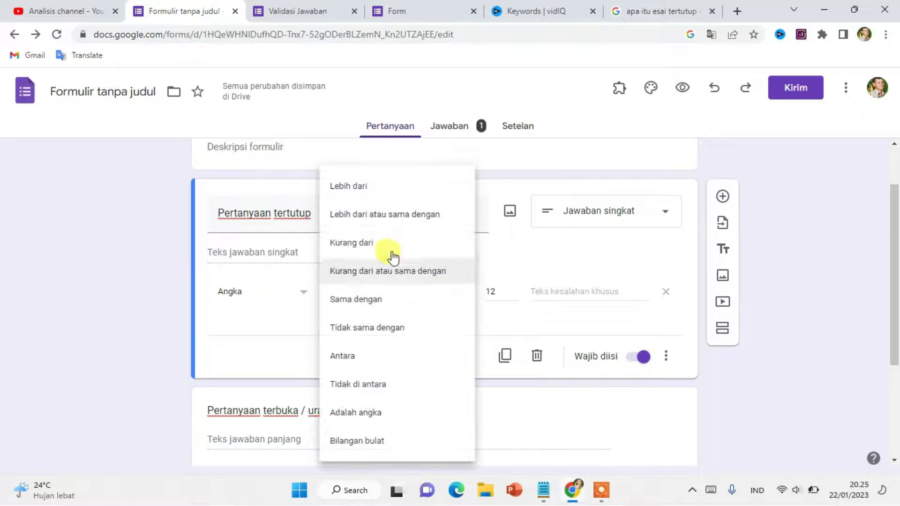
pyautogui.click(365, 246)
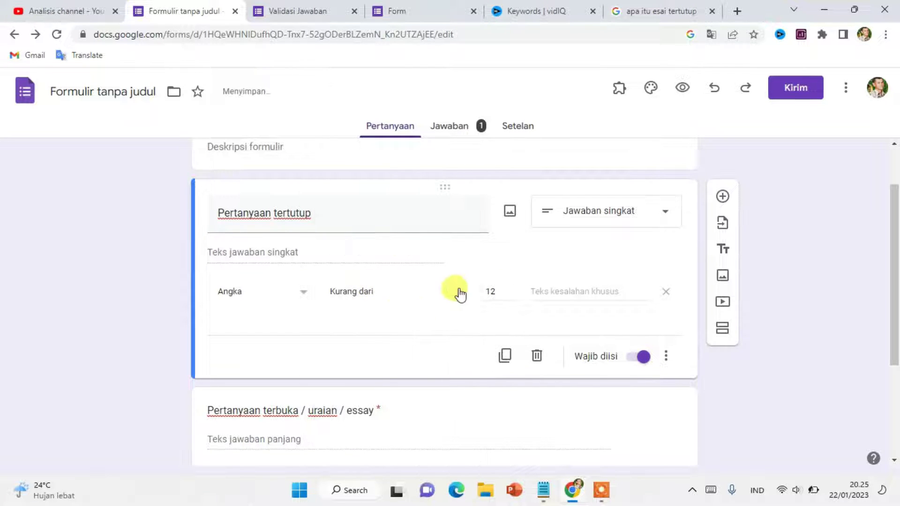
pyautogui.press('BackSpace')
pyautogui.press('BackSpace')
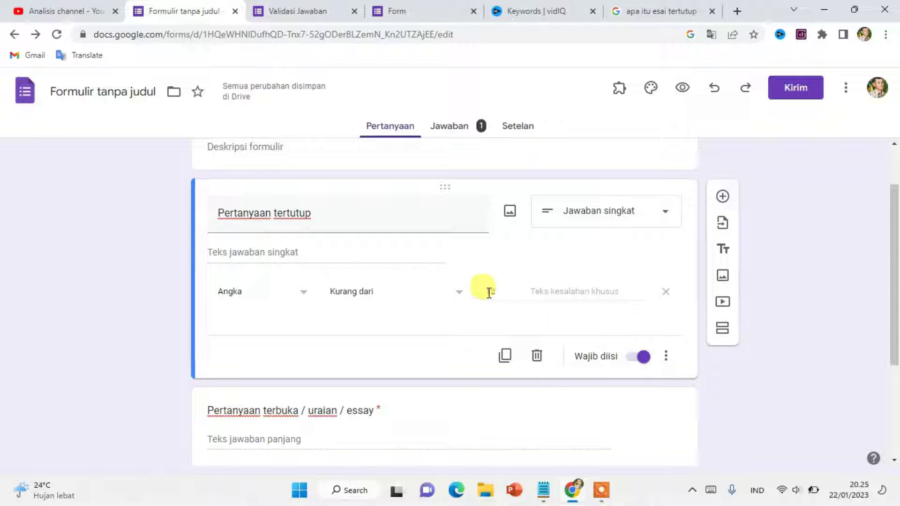
pyautogui.click(457, 294)
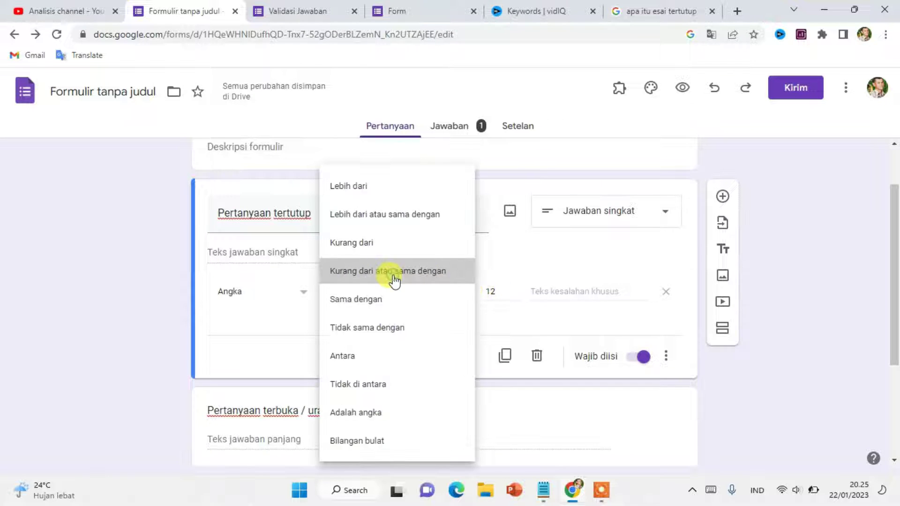
pyautogui.click(392, 280)
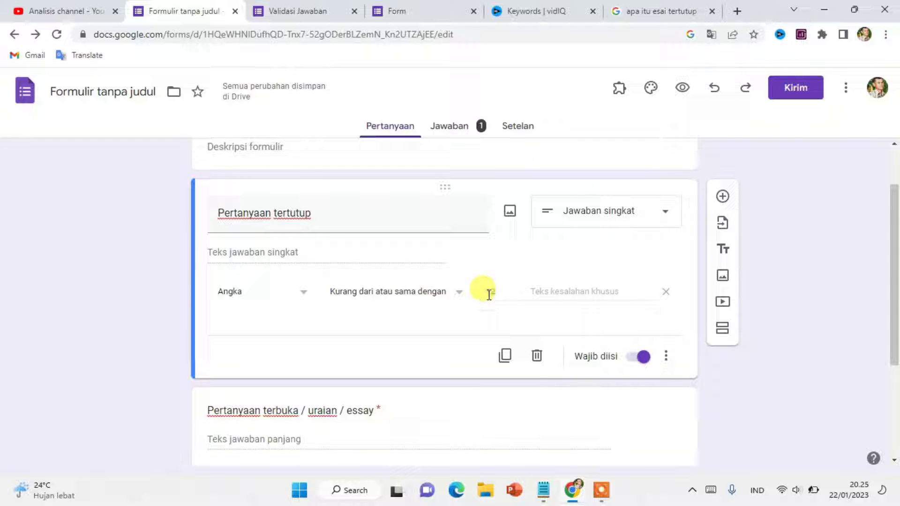
# Try Sama dengan and Tidak sama dengan, ending on Antara with two empty range fields.
pyautogui.click(449, 294)
pyautogui.click(371, 305)
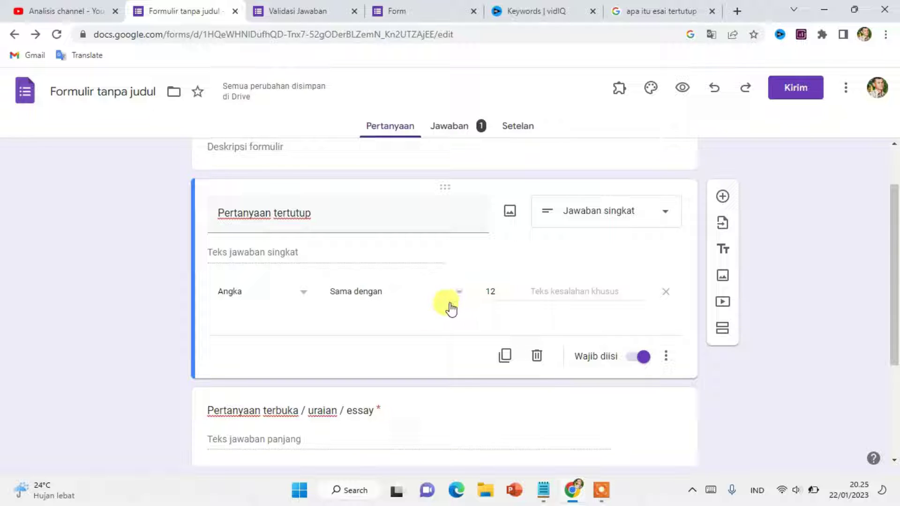
pyautogui.doubleClick(503, 293)
pyautogui.click(388, 295)
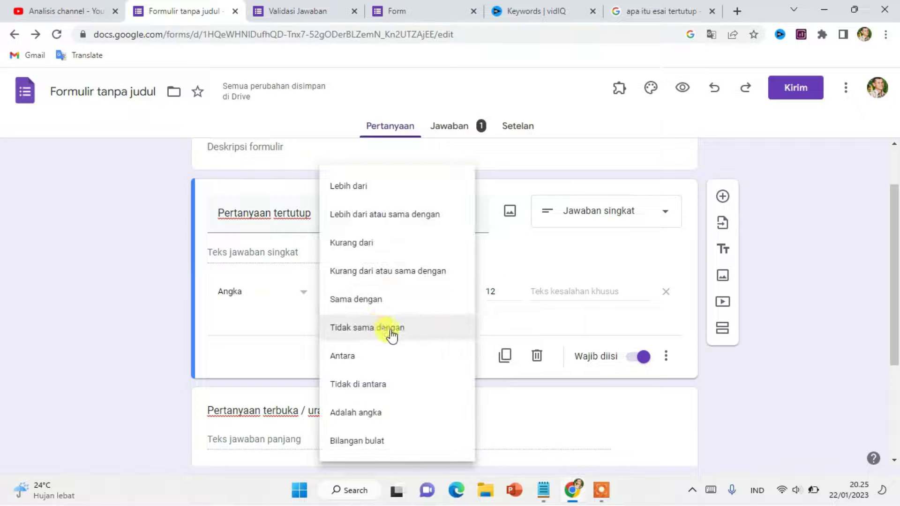
pyautogui.click(407, 334)
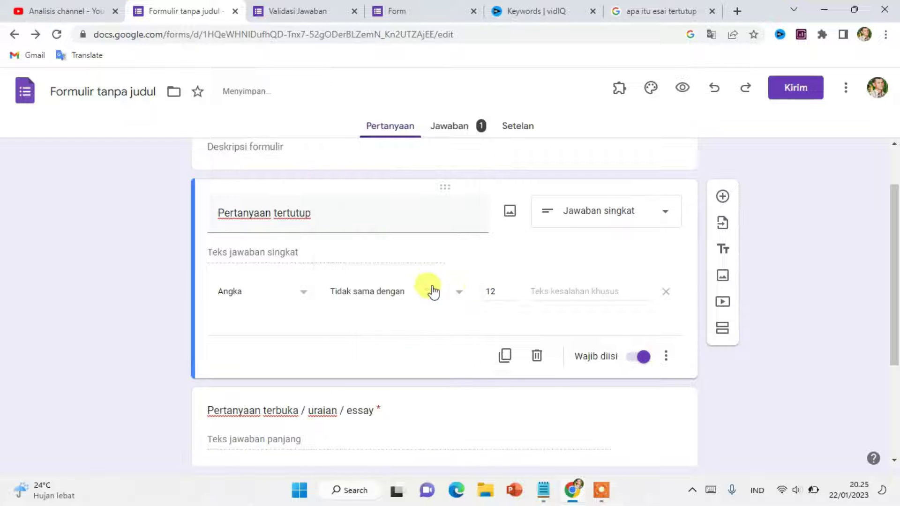
pyautogui.doubleClick(488, 291)
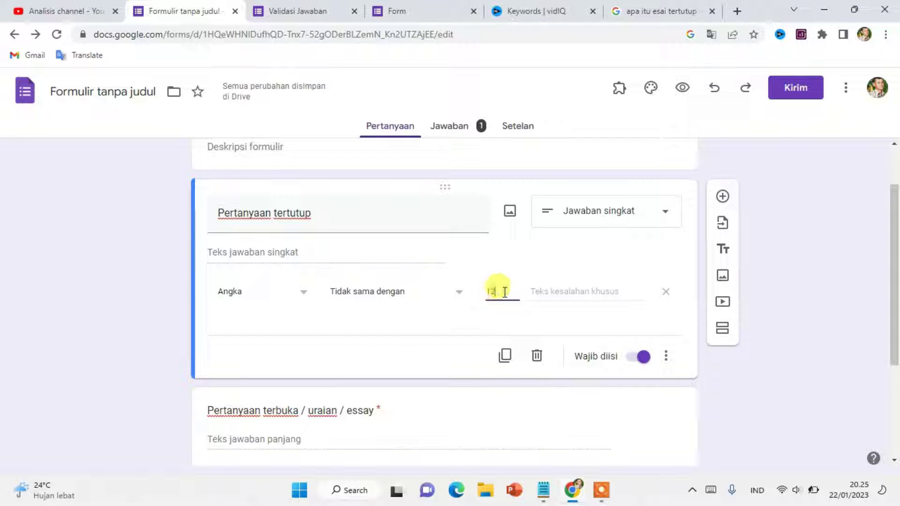
pyautogui.click(462, 292)
pyautogui.click(368, 321)
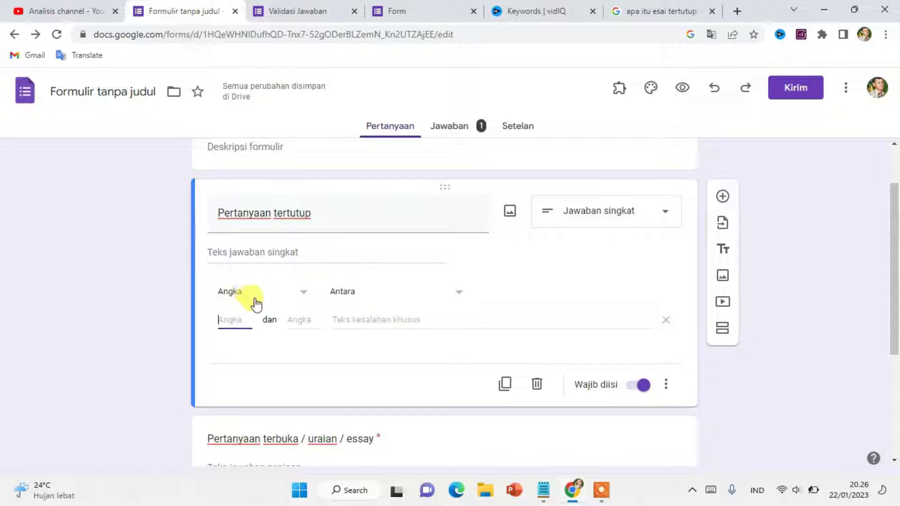
# Enter 5 as the upper Antara bound and switch the condition to Tidak di antara.
pyautogui.click(300, 320)
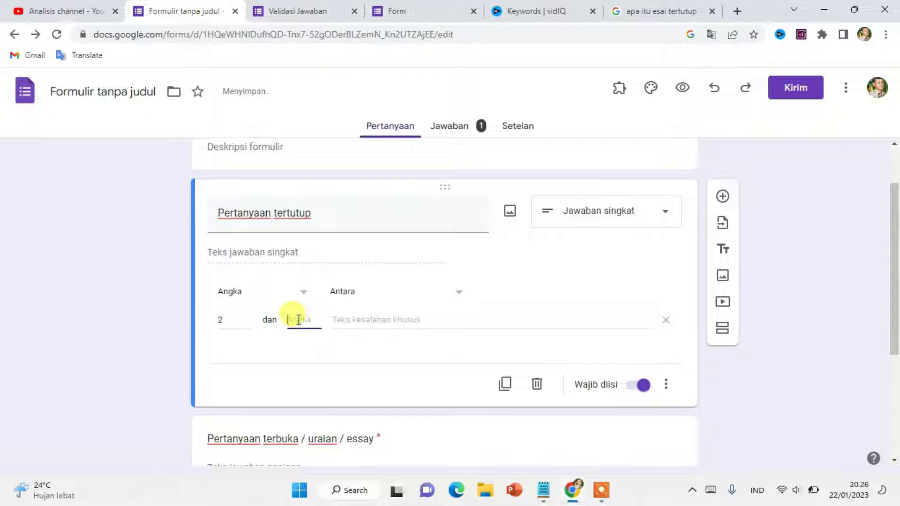
pyautogui.write('5')
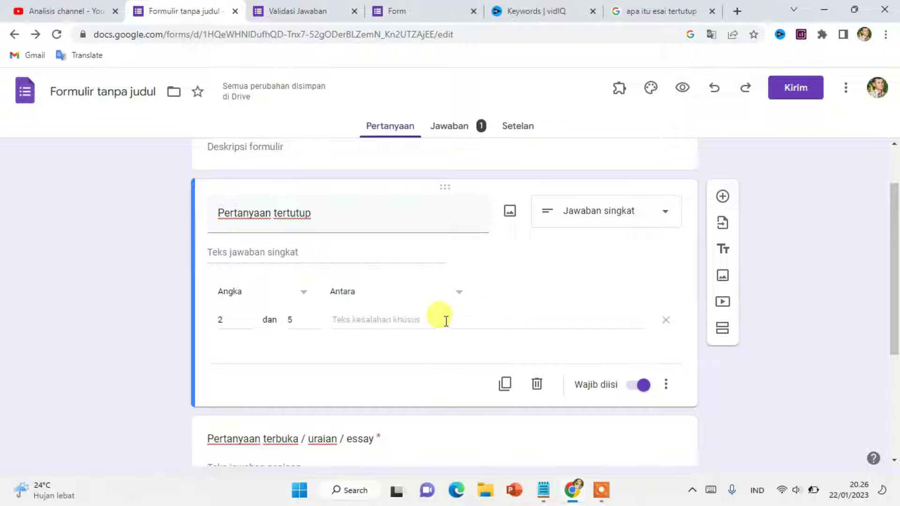
pyautogui.click(466, 295)
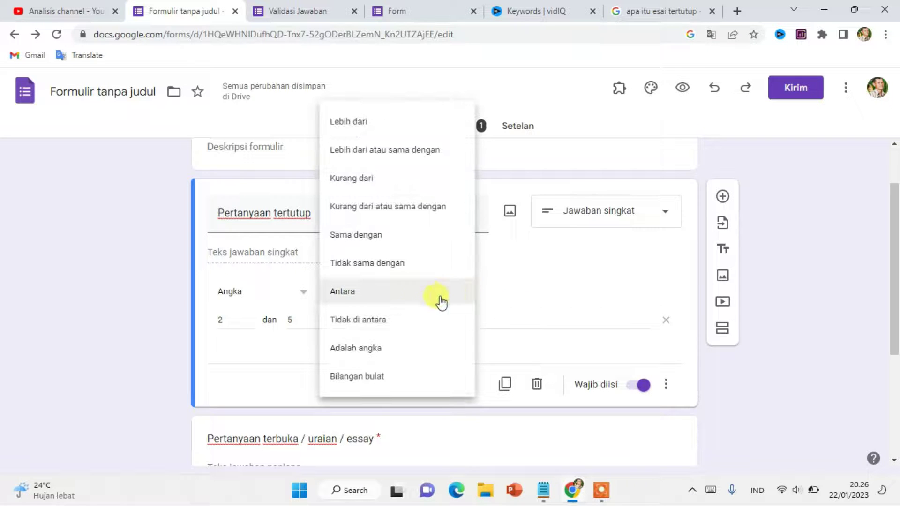
pyautogui.click(390, 323)
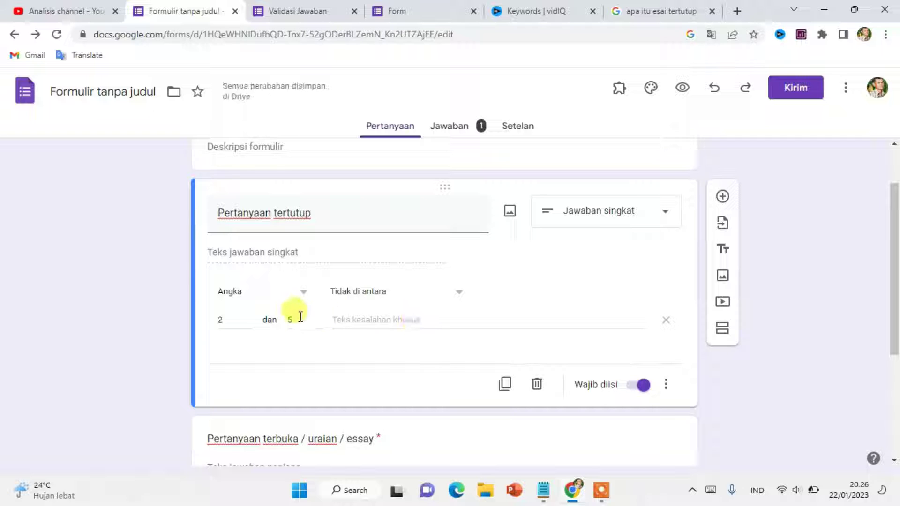
# Change the number condition to Adalah angka, then Bilangan bulat, and select the old test answer 11.
pyautogui.click(460, 295)
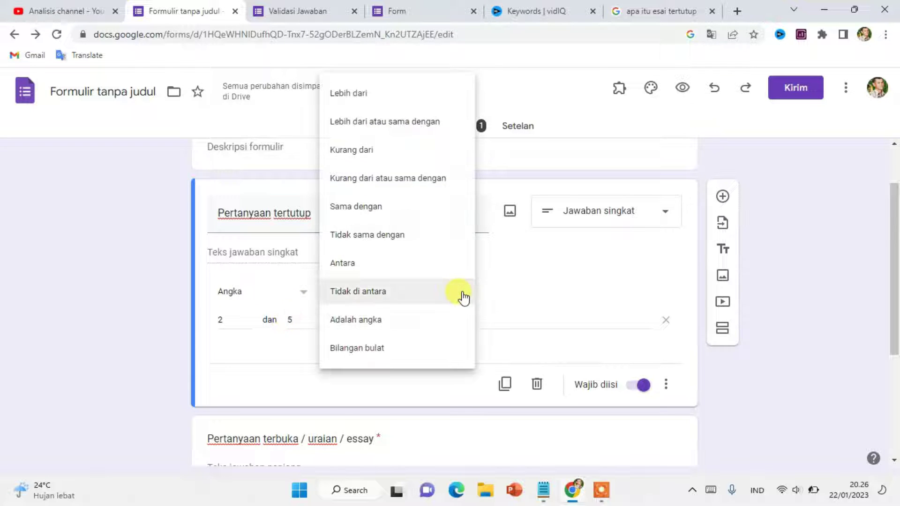
pyautogui.click(378, 323)
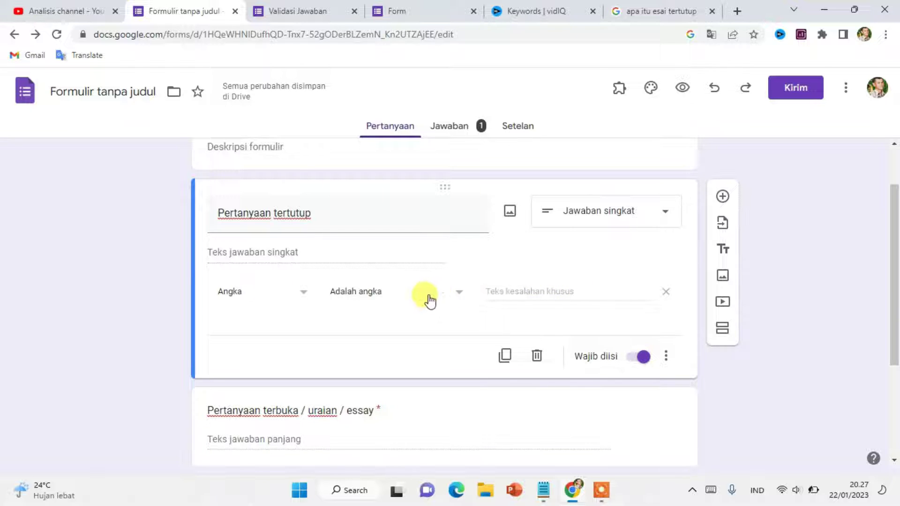
pyautogui.click(392, 295)
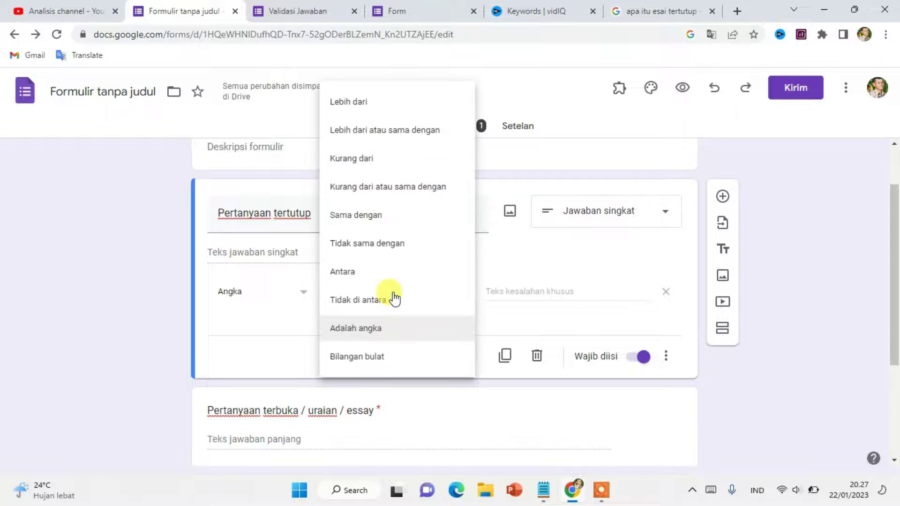
pyautogui.click(368, 357)
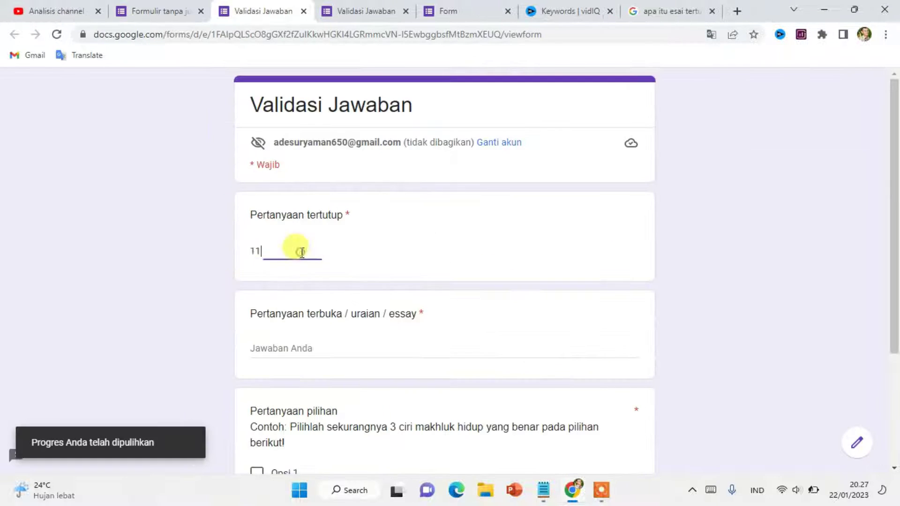
pyautogui.moveTo(297, 251); pyautogui.dragTo(223, 262)
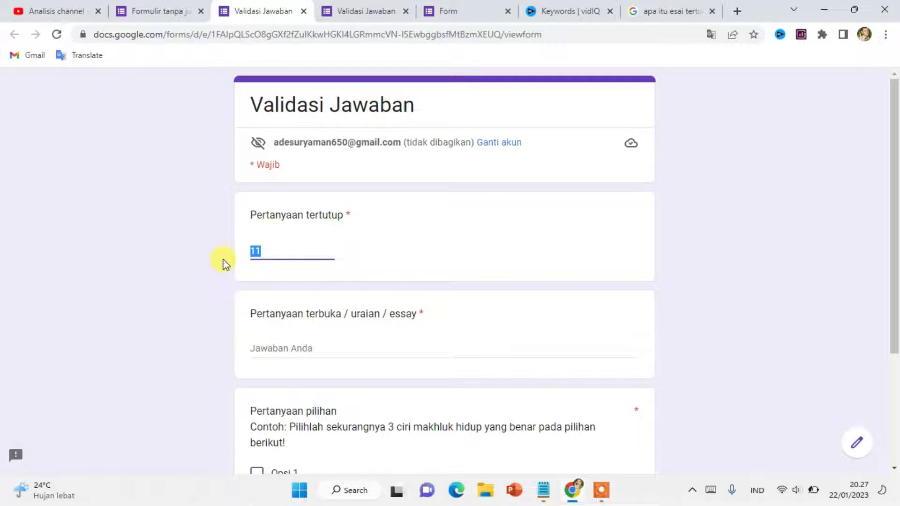
# Replace the preview answer with 12,3 to see the whole-number error, then return to the editor.
pyautogui.press('BackSpace')
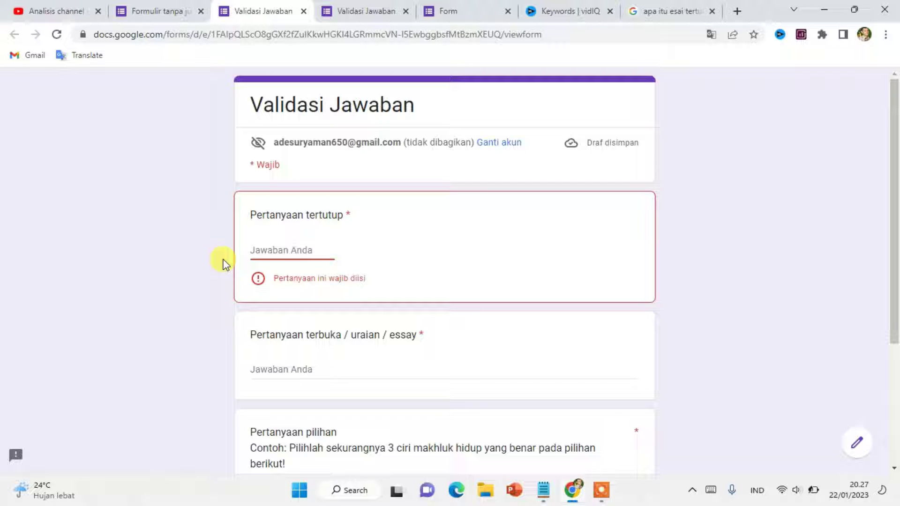
pyautogui.write('12')
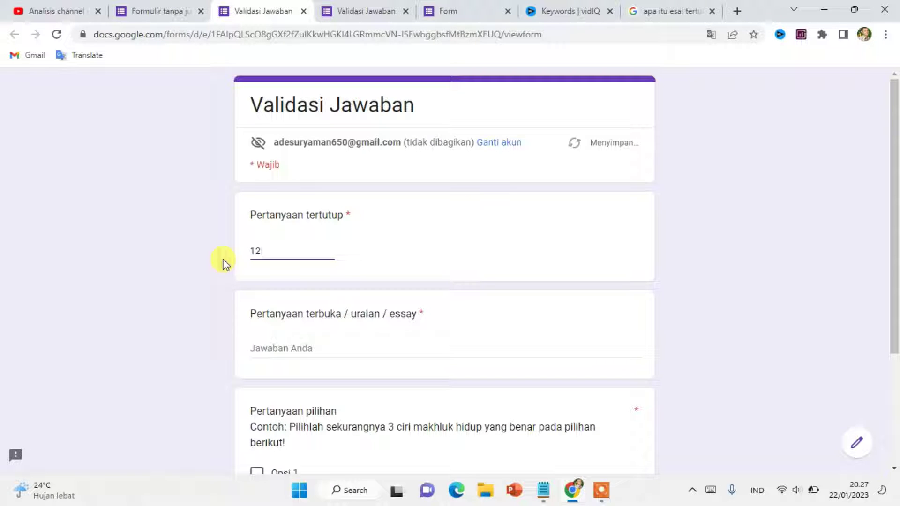
pyautogui.write(',3')
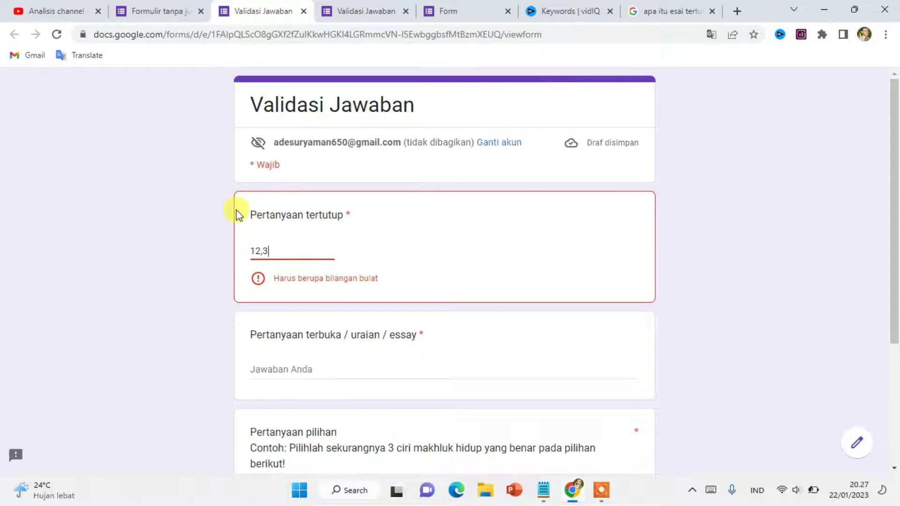
pyautogui.hotkey('ctrl', 'shift', 'Tab')
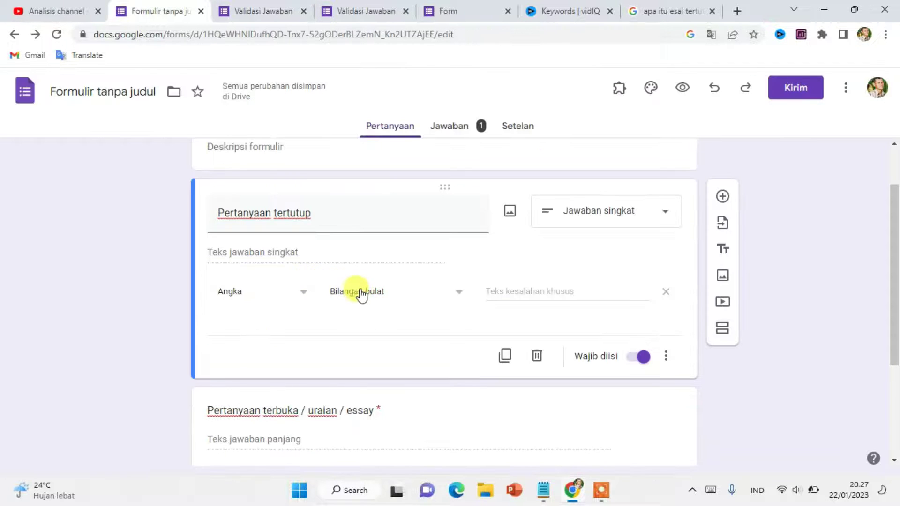
# Switch validation to Teks, try Berisi and Tidak berisi, settle on Email, and preview the form.
pyautogui.click(279, 295)
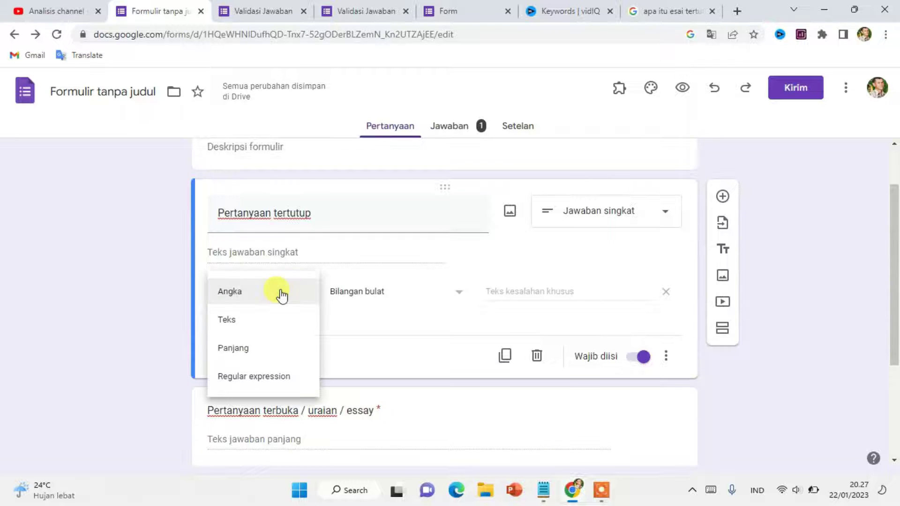
pyautogui.click(270, 319)
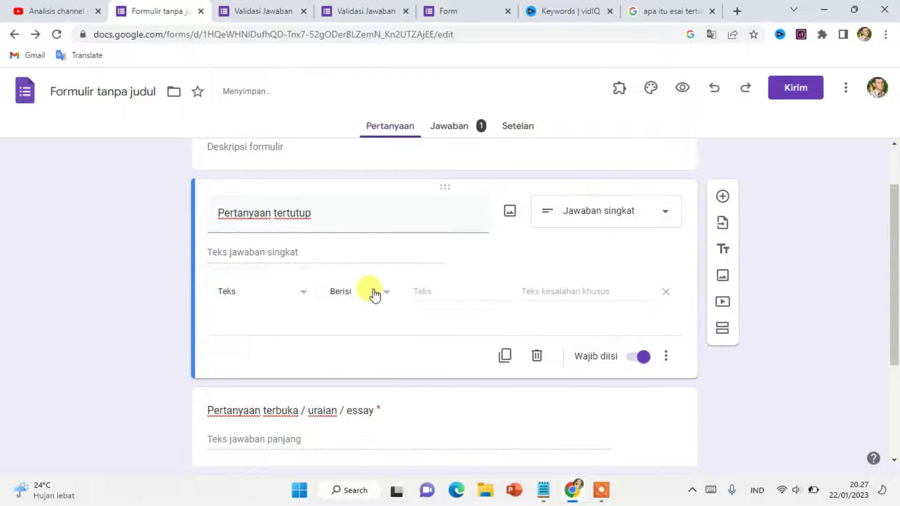
pyautogui.click(373, 293)
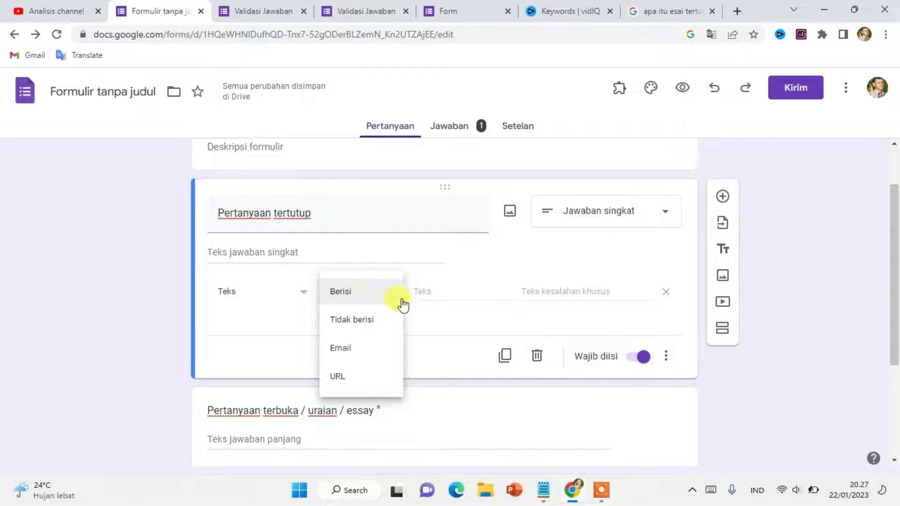
pyautogui.click(430, 288)
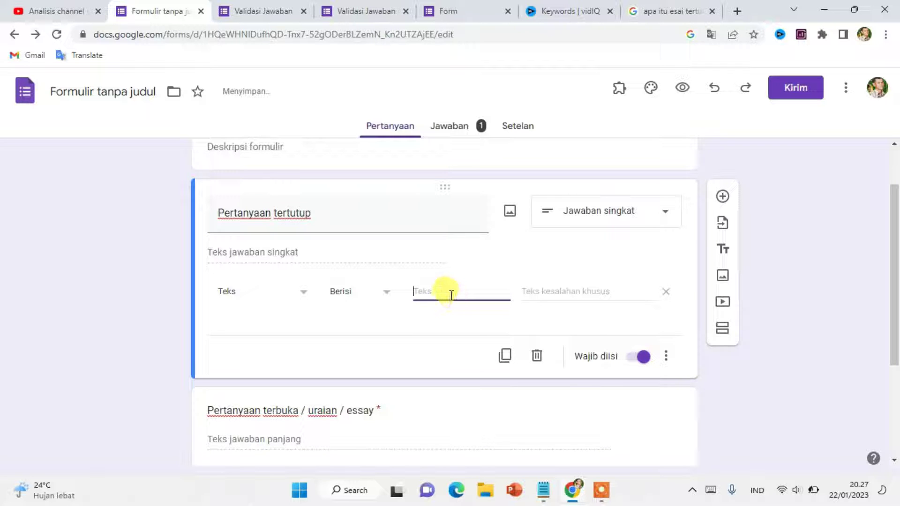
pyautogui.click(378, 299)
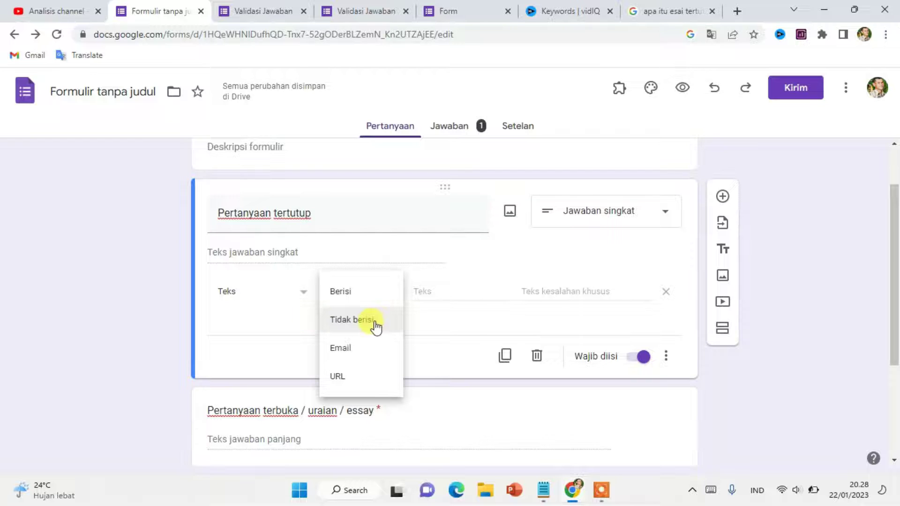
pyautogui.click(374, 321)
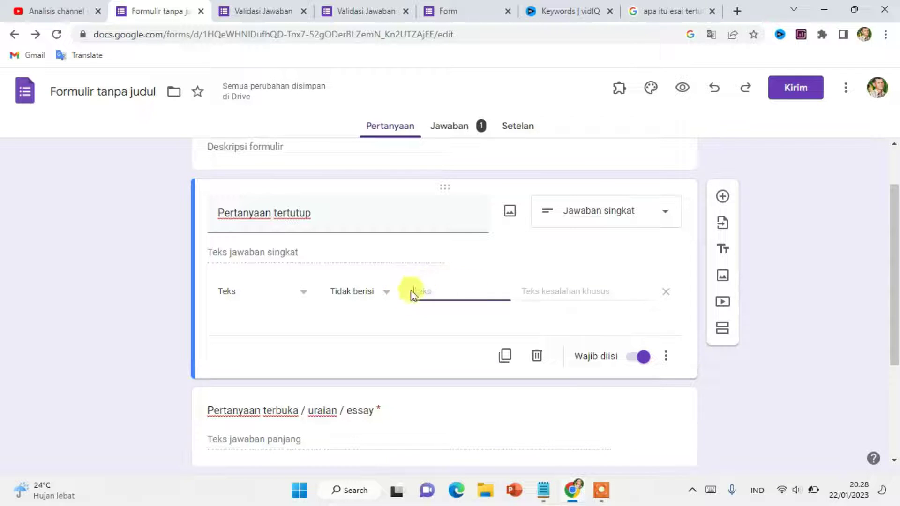
pyautogui.click(374, 293)
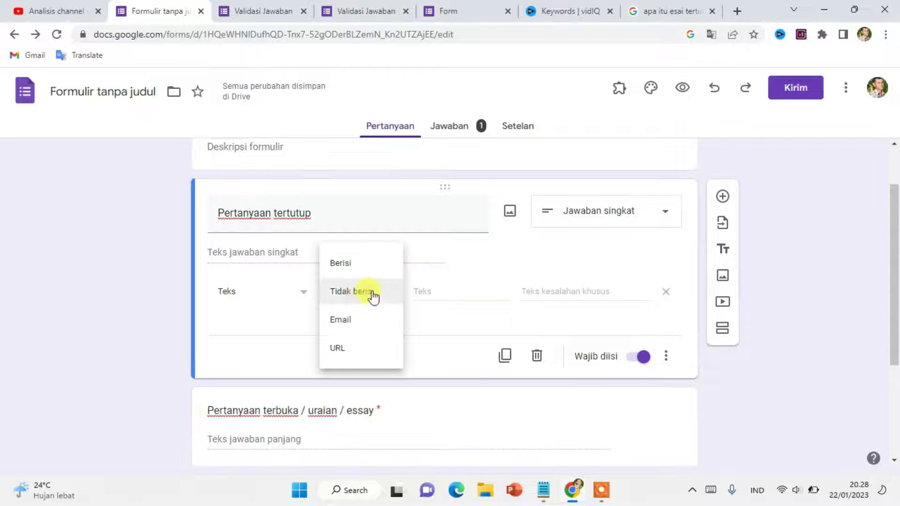
pyautogui.click(347, 322)
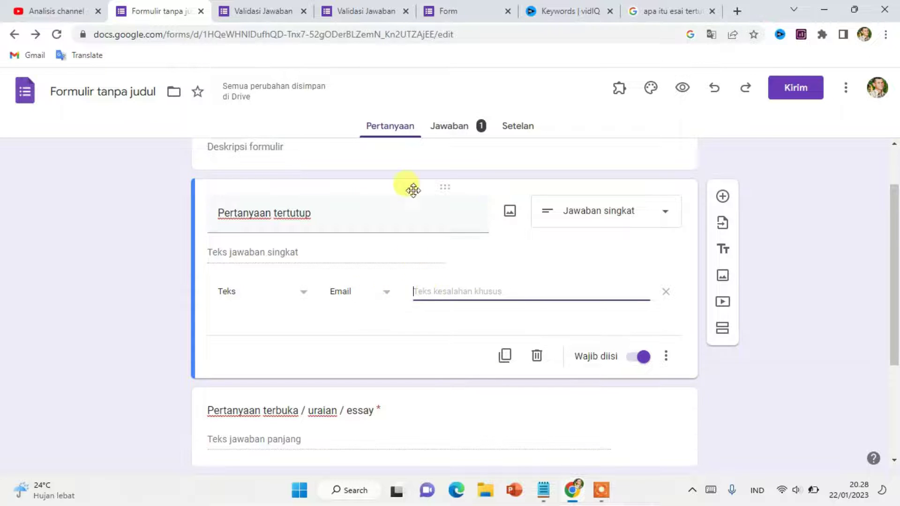
pyautogui.click(681, 87)
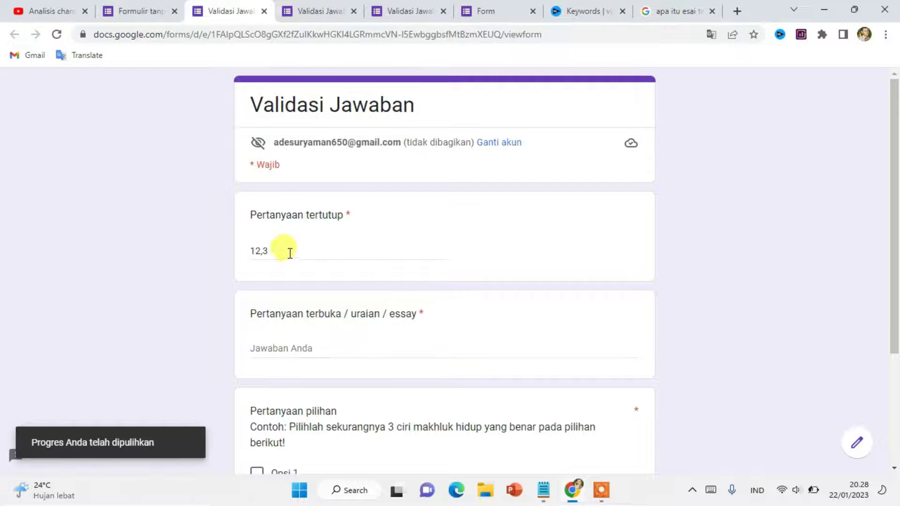
pyautogui.moveTo(288, 253); pyautogui.dragTo(220, 254)
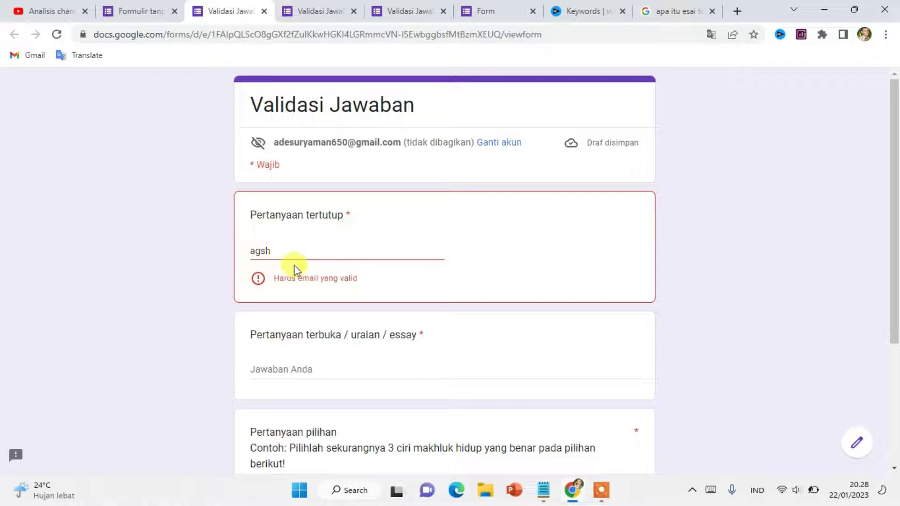
pyautogui.click(290, 254)
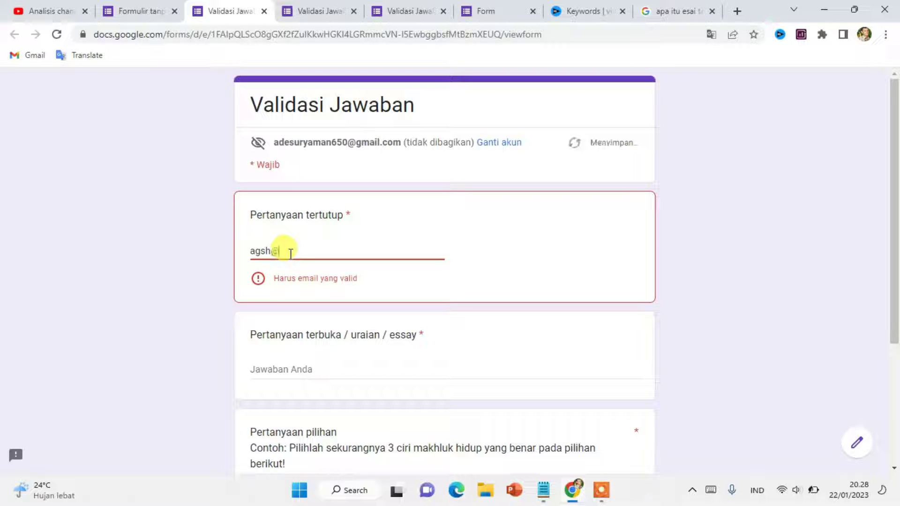
pyautogui.write('@gmail.com')
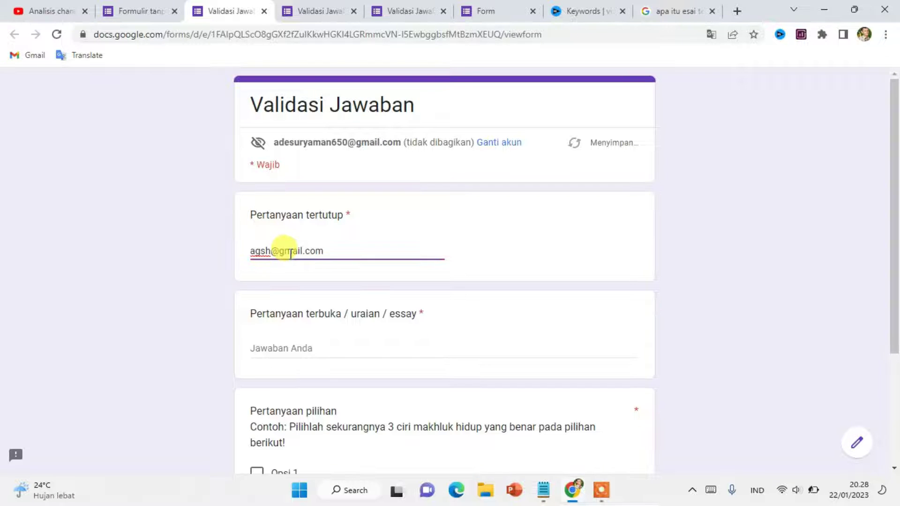
pyautogui.click(372, 275)
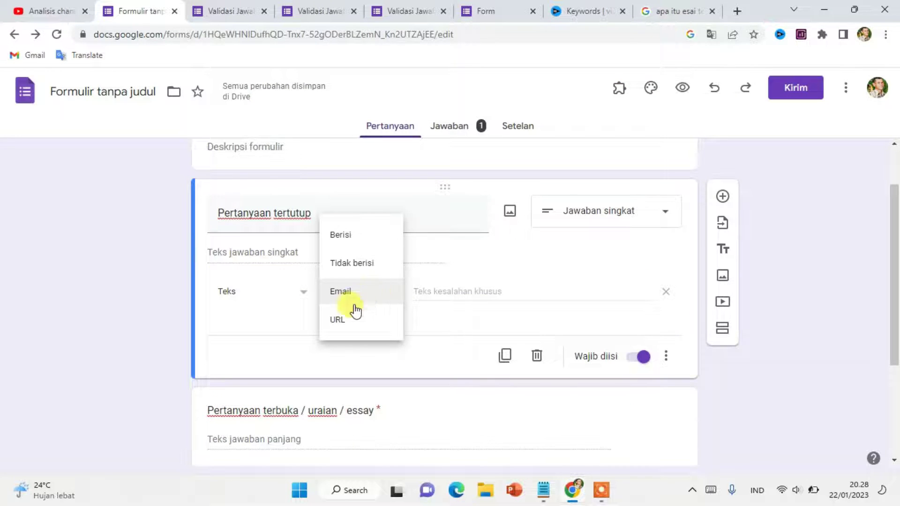
pyautogui.click(340, 318)
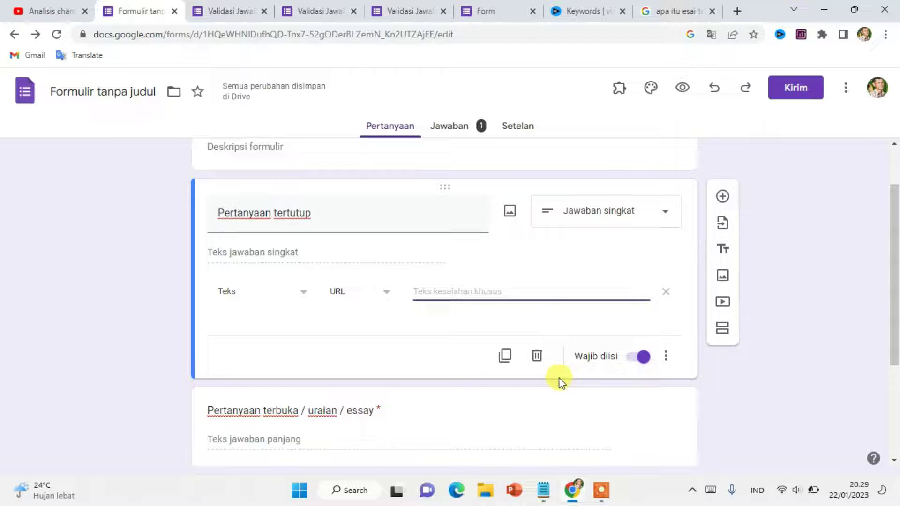
# Switch validation to Panjang and toggle between minimum and maximum character-count conditions.
pyautogui.click(293, 292)
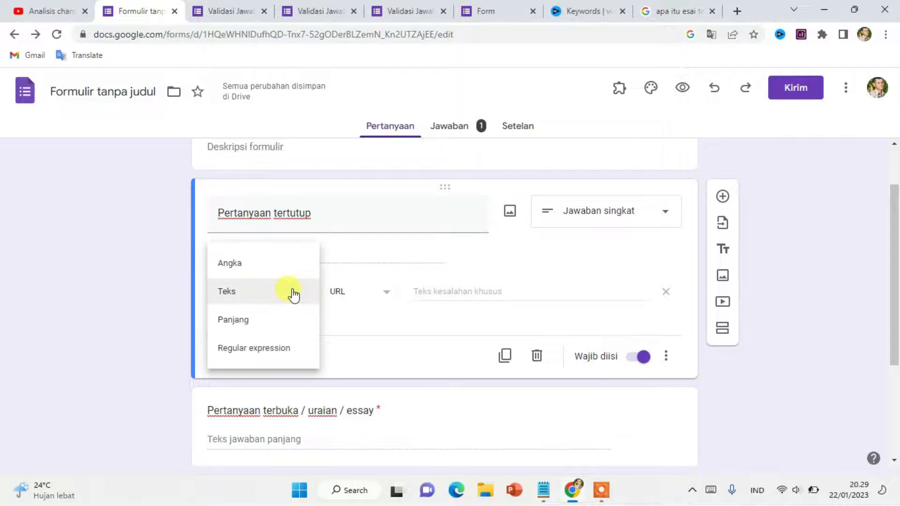
pyautogui.click(282, 323)
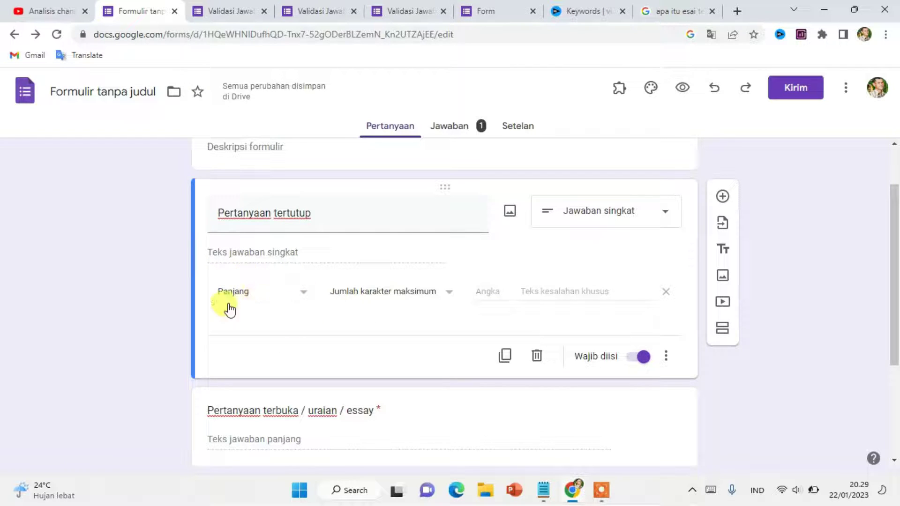
pyautogui.click(443, 294)
pyautogui.click(408, 317)
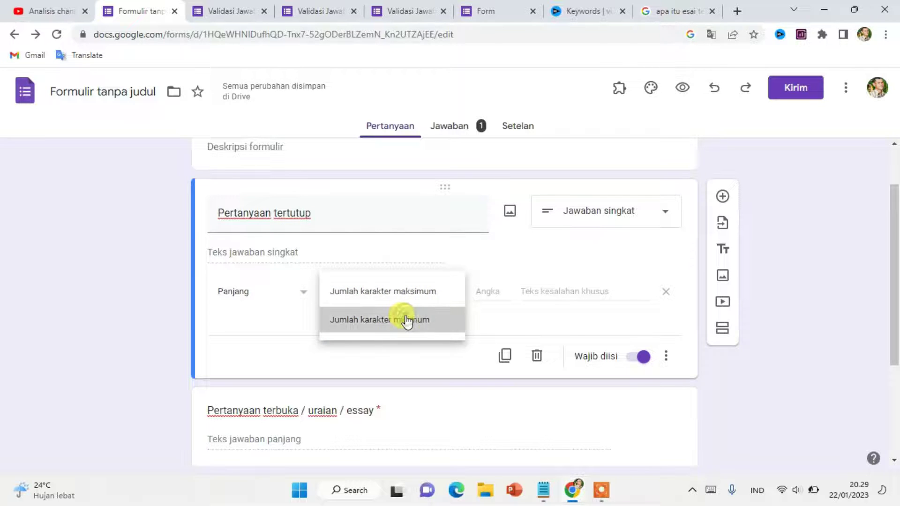
pyautogui.click(418, 298)
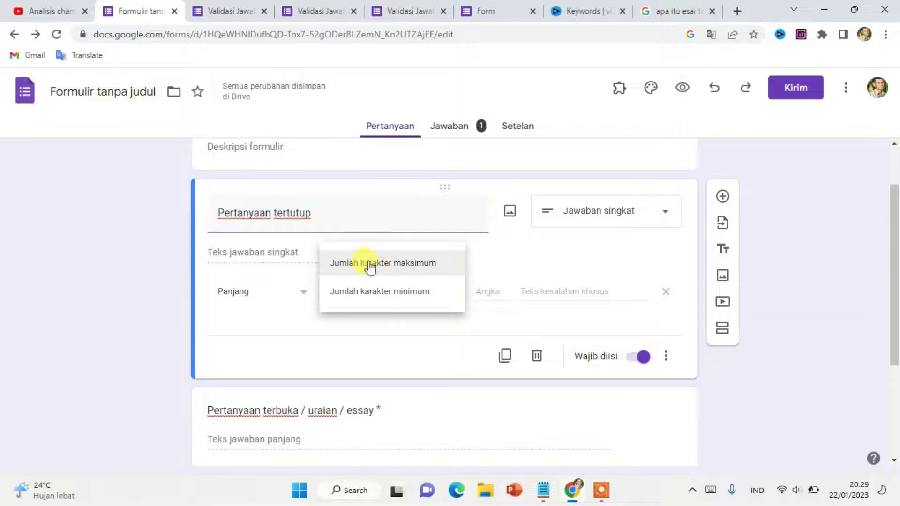
pyautogui.click(424, 266)
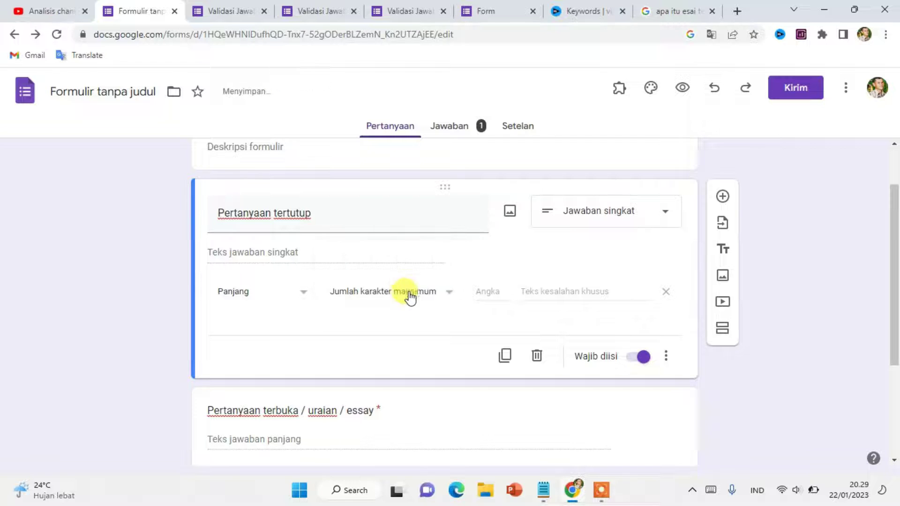
pyautogui.click(447, 299)
pyautogui.click(400, 320)
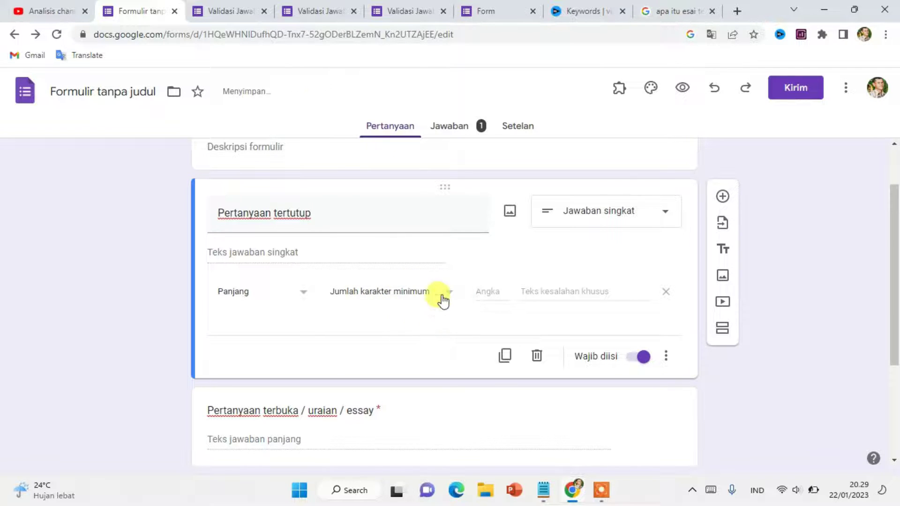
pyautogui.click(503, 297)
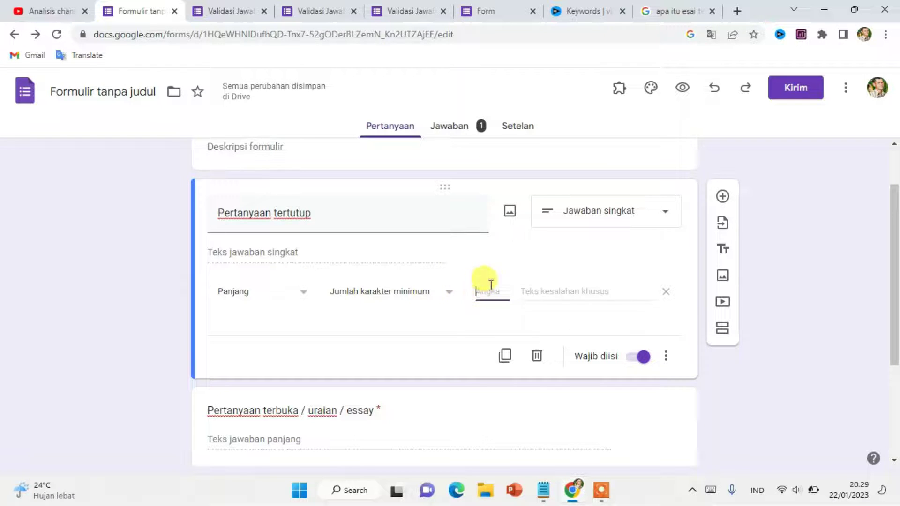
# Change the validation type to Regular expression, focus the Pola field, and select the essay question.
pyautogui.click(282, 293)
pyautogui.click(276, 322)
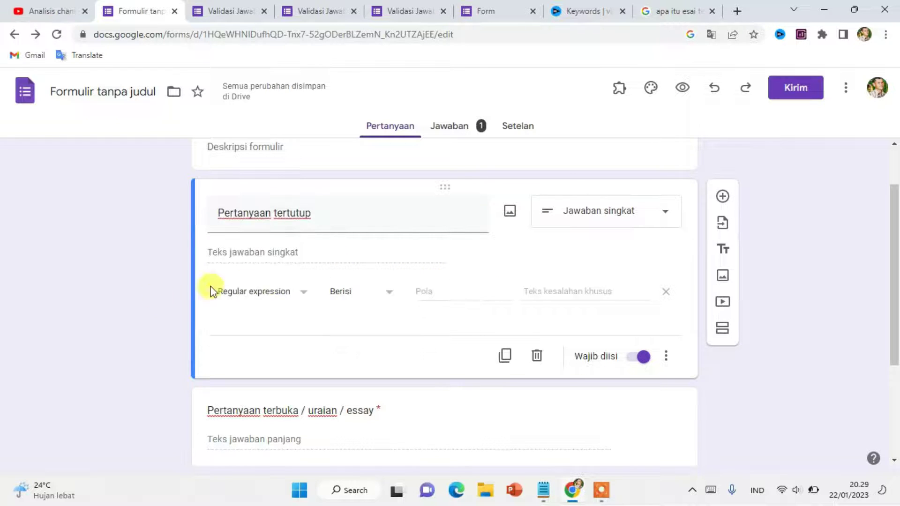
pyautogui.click(434, 302)
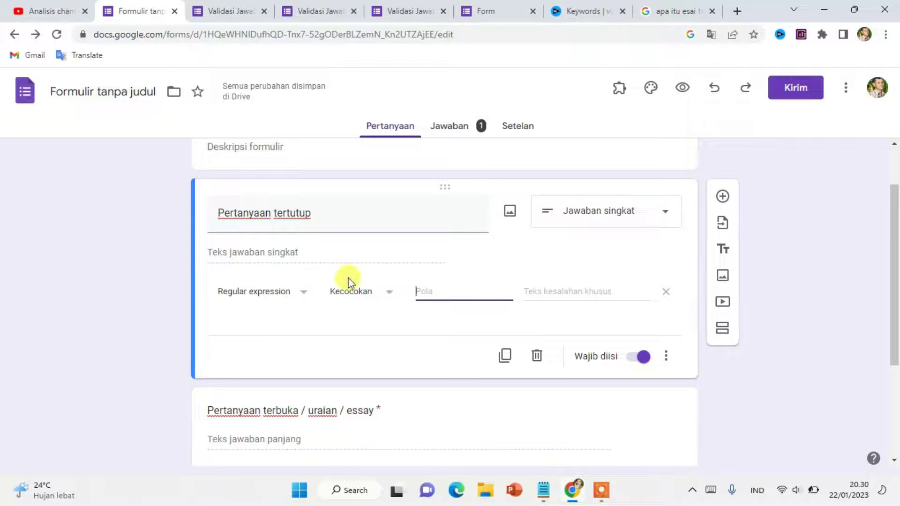
pyautogui.scroll(-1, 382, 310)
pyautogui.scroll(-1, 468, 326)
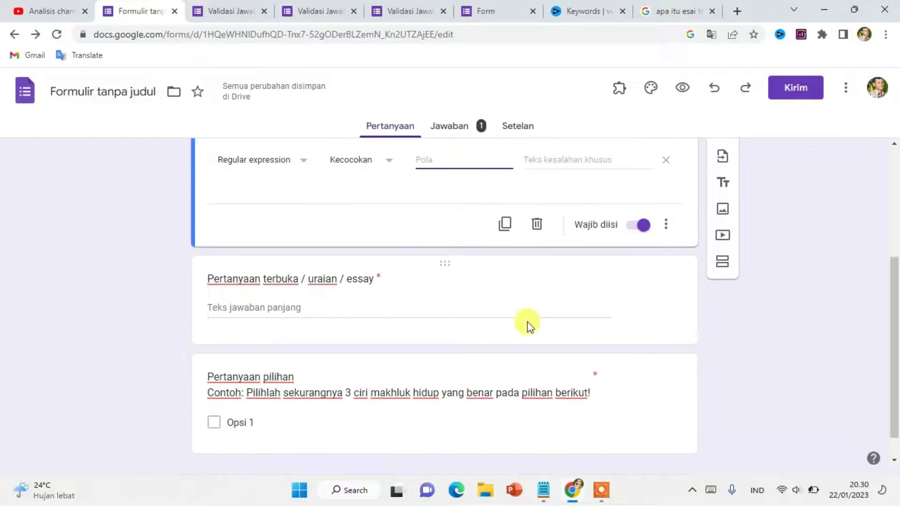
pyautogui.click(606, 288)
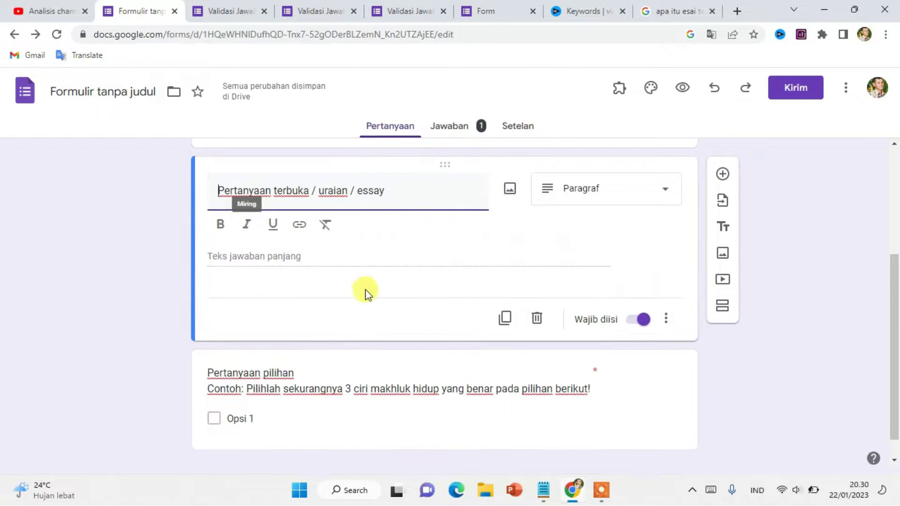
# Keep the essay question as Paragraf and add Validasi jawaban from its ⋮ menu.
pyautogui.scroll(1, 265, 258)
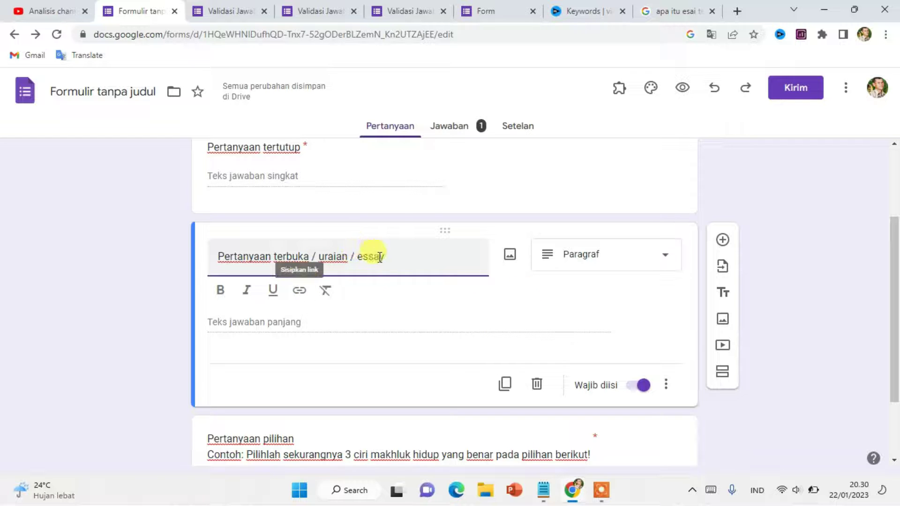
pyautogui.click(646, 262)
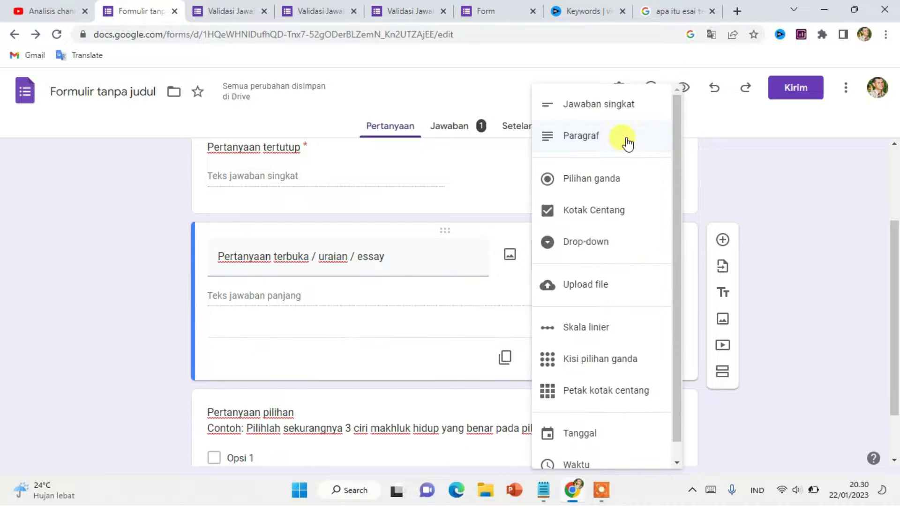
pyautogui.click(626, 141)
pyautogui.click(665, 359)
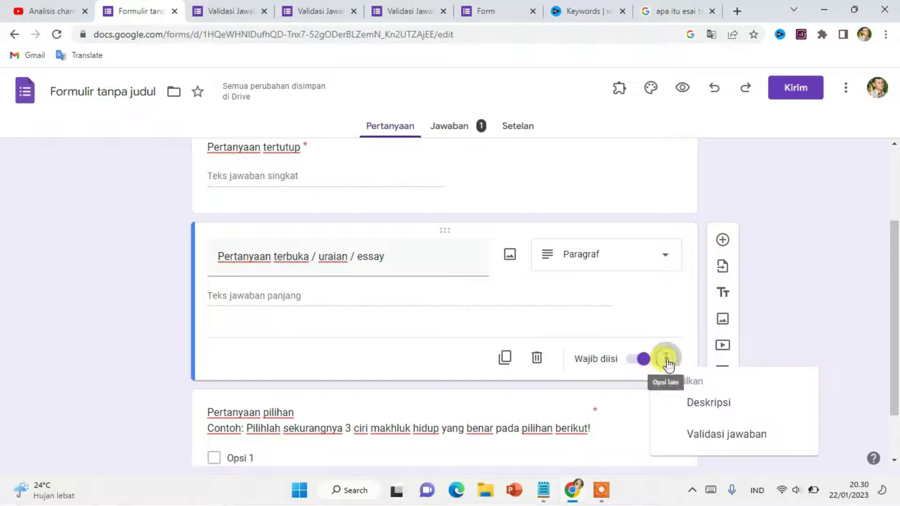
pyautogui.click(704, 436)
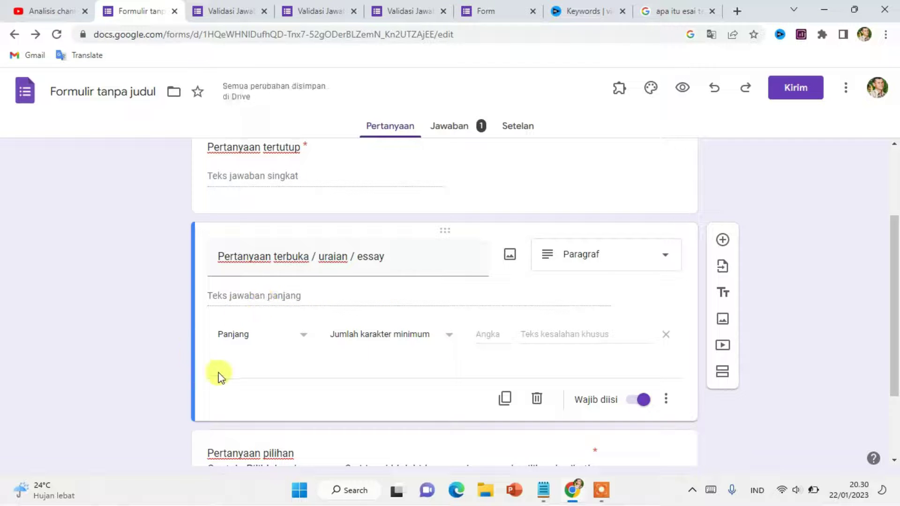
# Try the Panjang minimum-character rule, then switch the essay validation to Regular expression (Berisi).
pyautogui.click(299, 338)
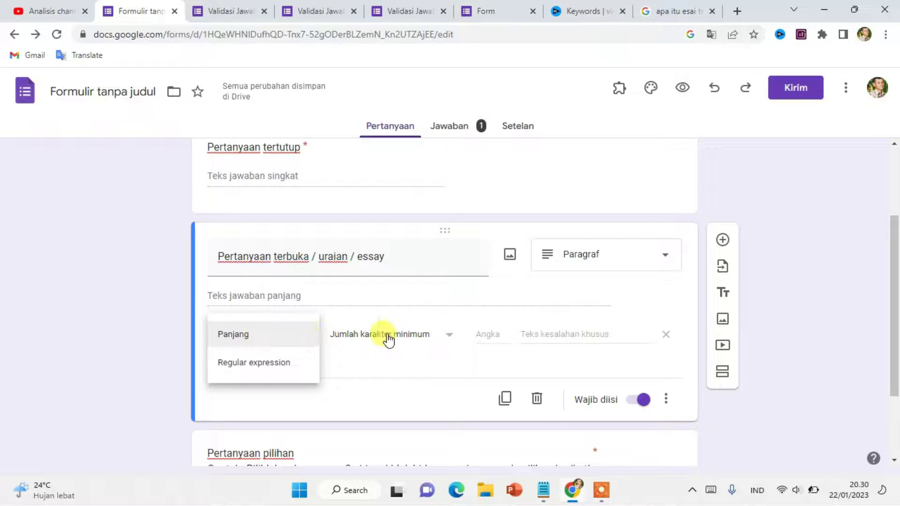
pyautogui.click(426, 341)
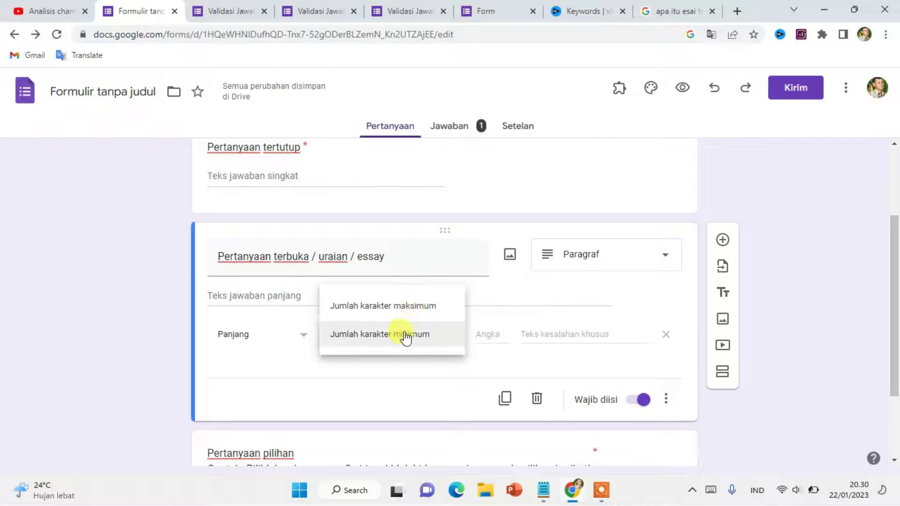
pyautogui.click(406, 334)
pyautogui.click(302, 337)
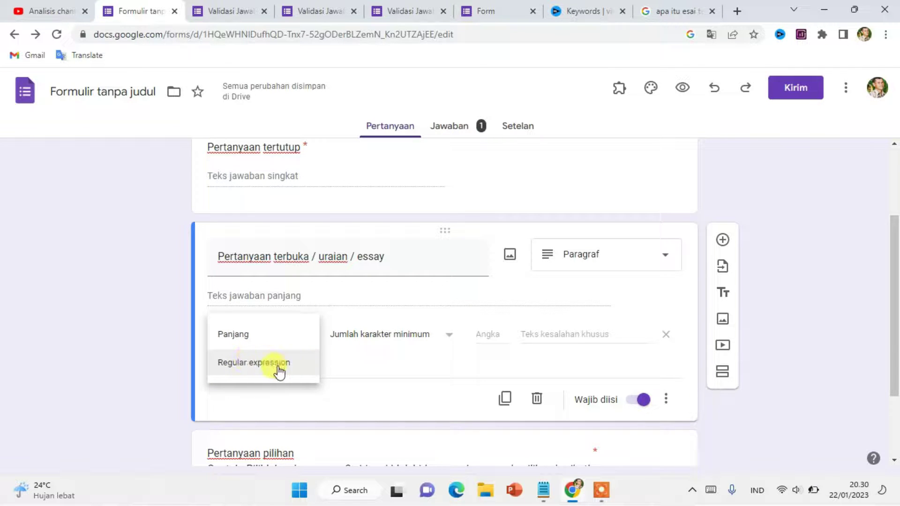
pyautogui.click(280, 373)
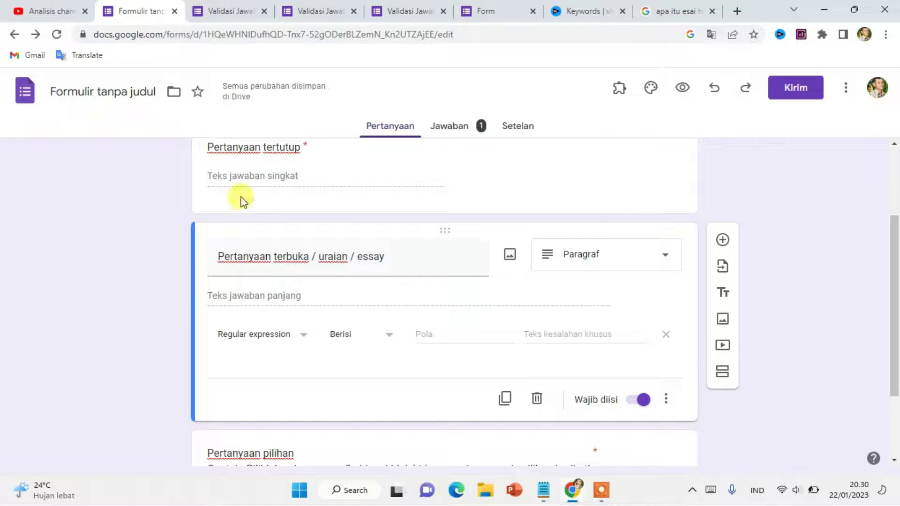
pyautogui.scroll(2, 242, 202)
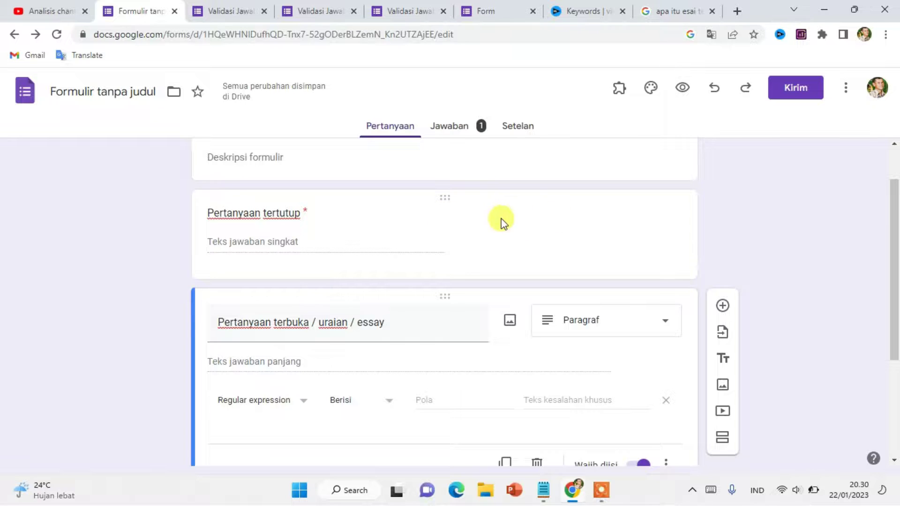
pyautogui.scroll(-3, 522, 281)
pyautogui.scroll(-1, 527, 329)
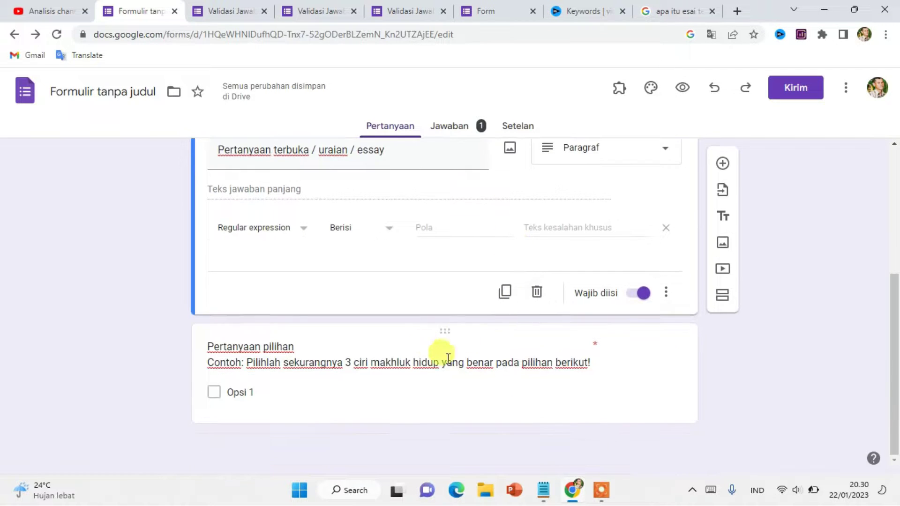
# Add 'Pilih paling sedikit' answer validation to the 'Pertanyaan pilihan' checkbox question.
pyautogui.click(680, 344)
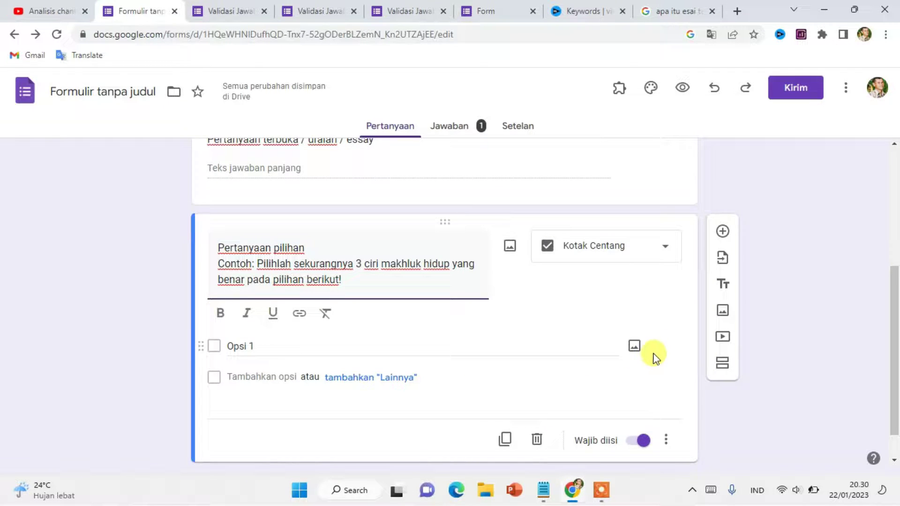
pyautogui.click(666, 441)
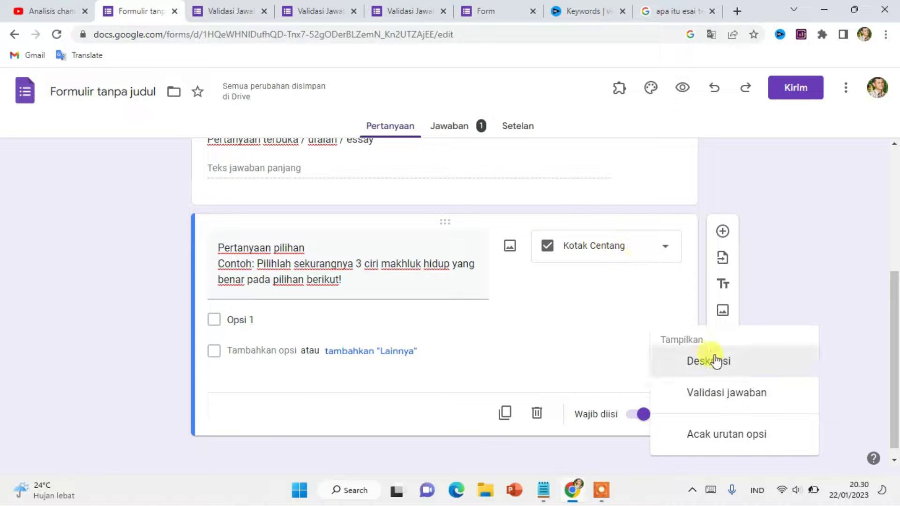
pyautogui.click(727, 393)
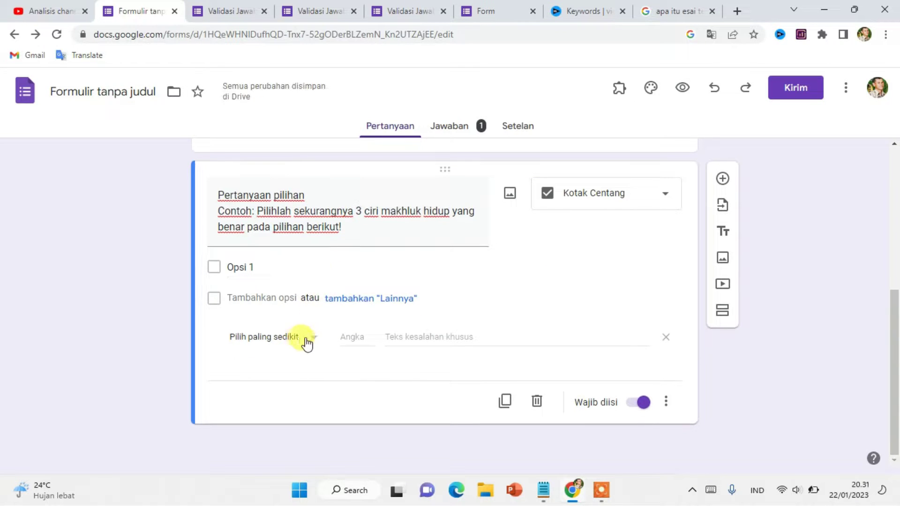
pyautogui.click(303, 345)
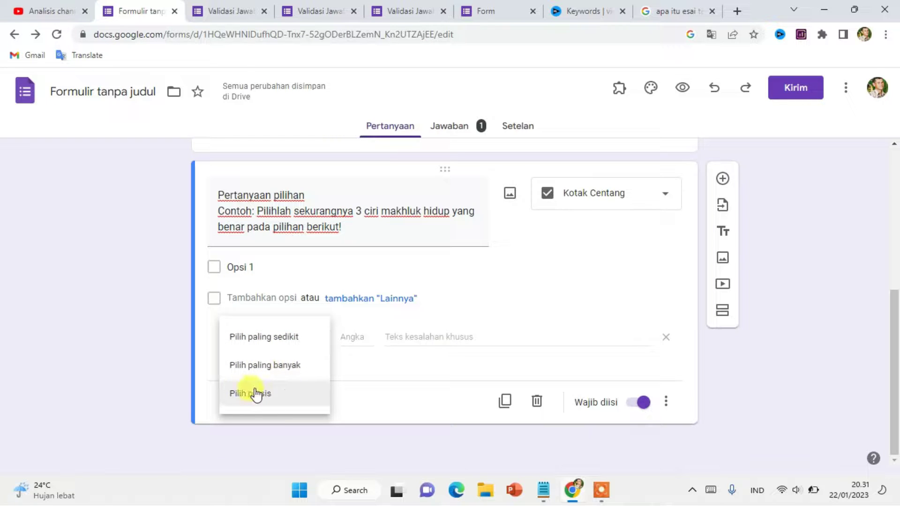
pyautogui.click(283, 215)
pyautogui.click(362, 233)
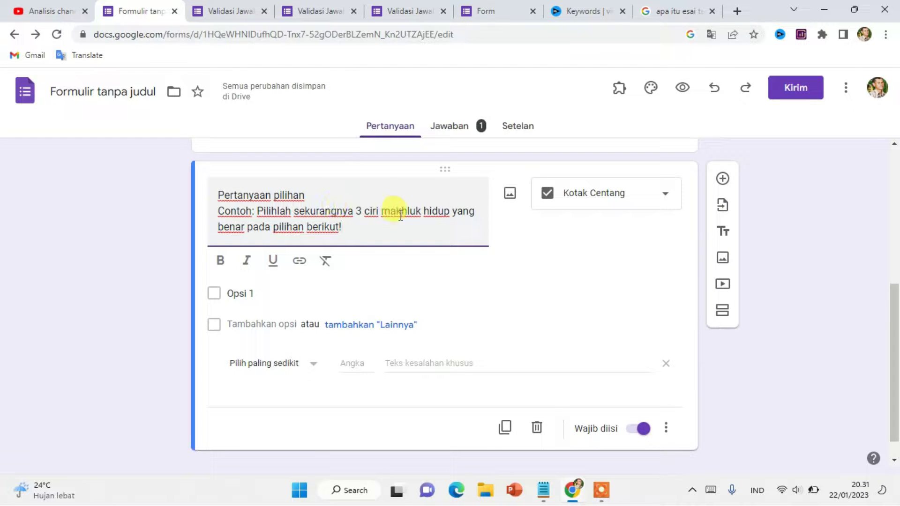
# Add Makan, Minum, Diam and Bergerak as answer options of the checkbox question.
pyautogui.click(248, 291)
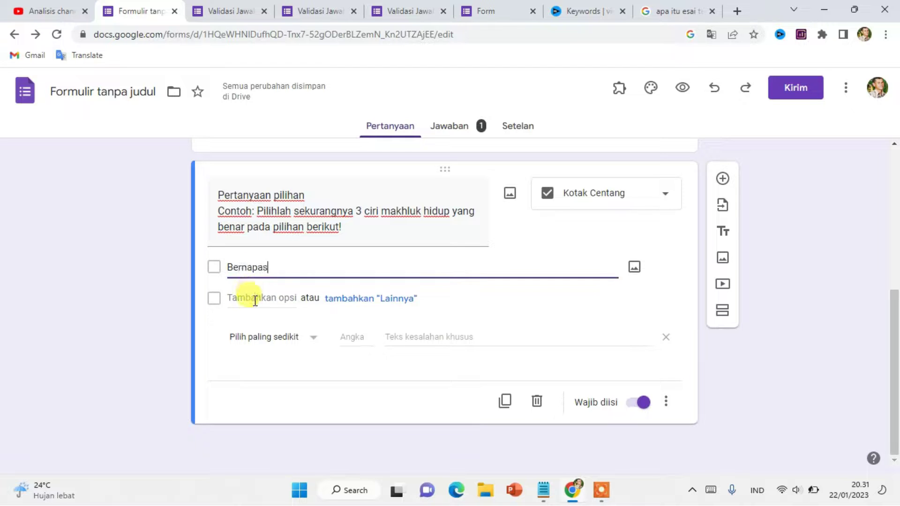
pyautogui.click(253, 299)
pyautogui.write('Makan')
pyautogui.click(241, 329)
pyautogui.write('Minum')
pyautogui.click(244, 361)
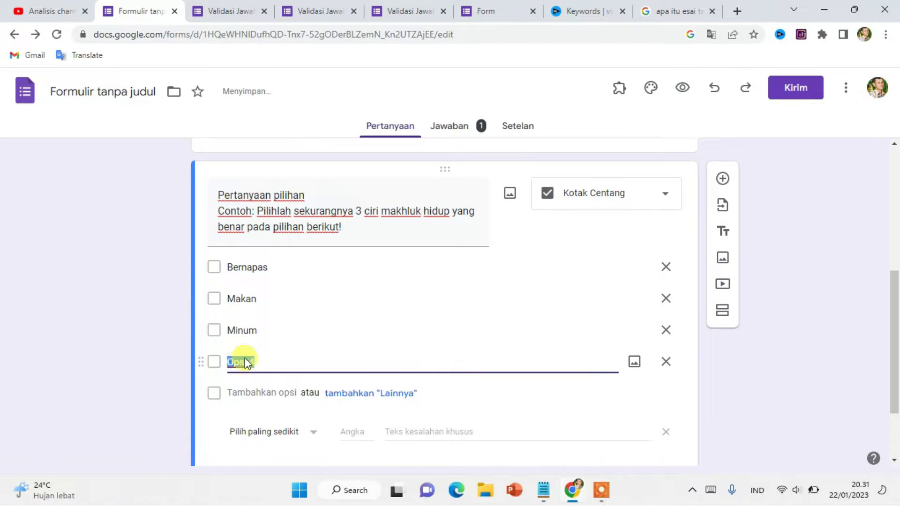
pyautogui.write('Diam')
pyautogui.click(275, 385)
pyautogui.write('Bergerak')
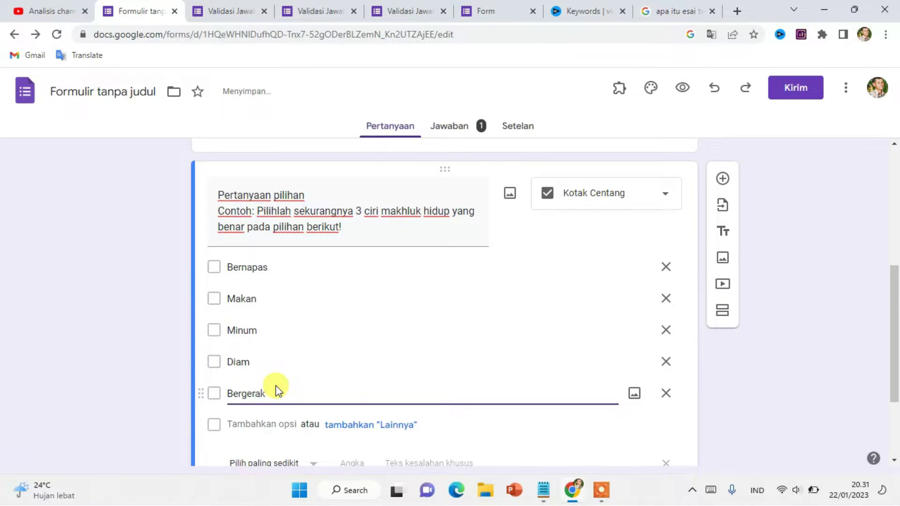
pyautogui.click(136, 353)
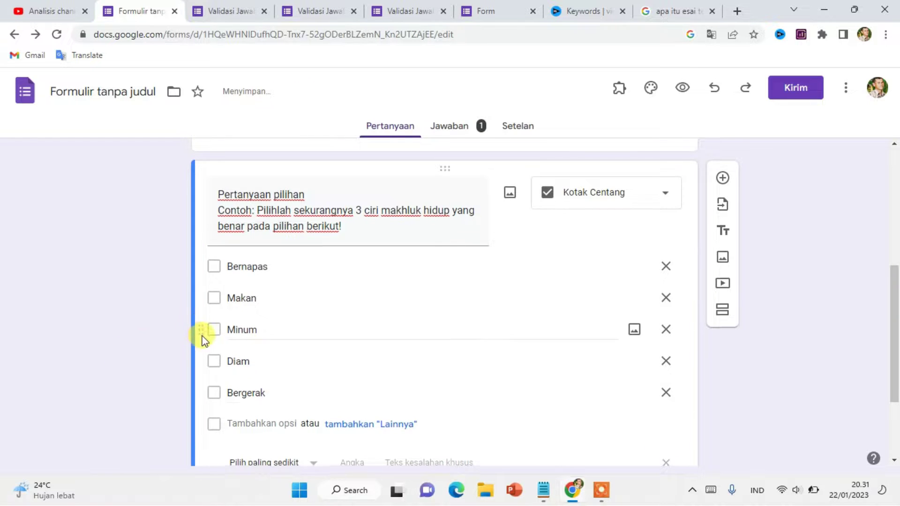
# Set the 'Pilih paling sedikit' rule to 3 and open the form preview.
pyautogui.scroll(-1, 263, 352)
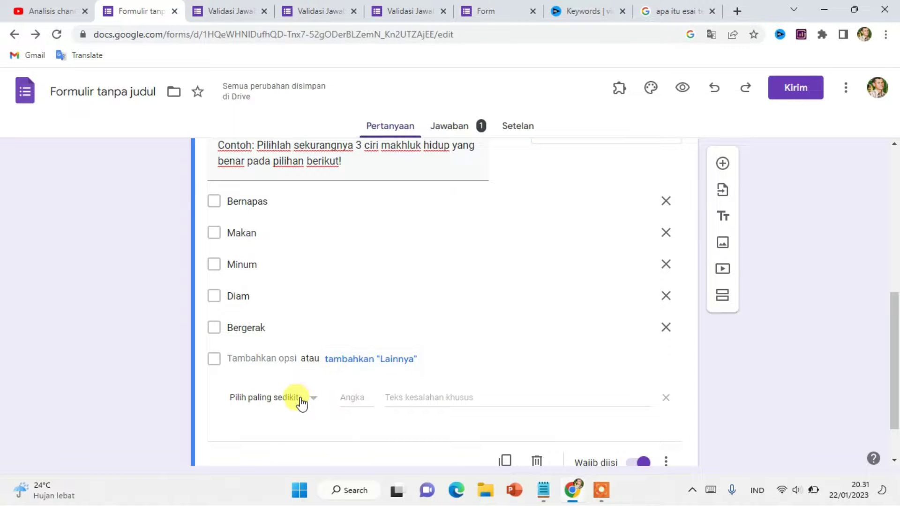
pyautogui.scroll(1, 341, 217)
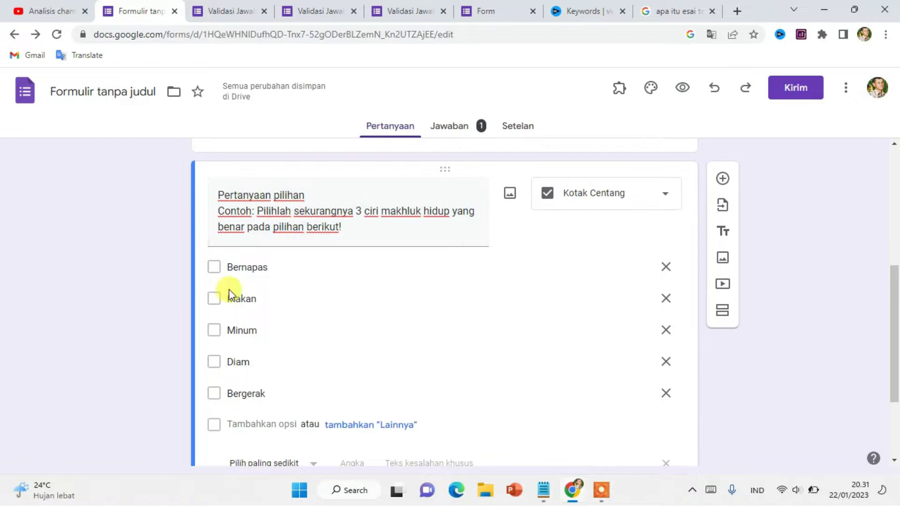
pyautogui.scroll(-1, 257, 394)
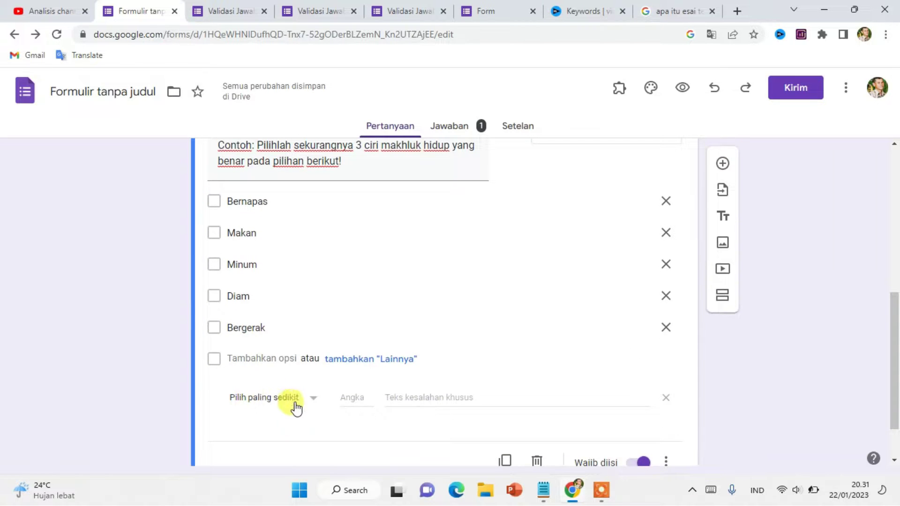
pyautogui.scroll(1, 262, 401)
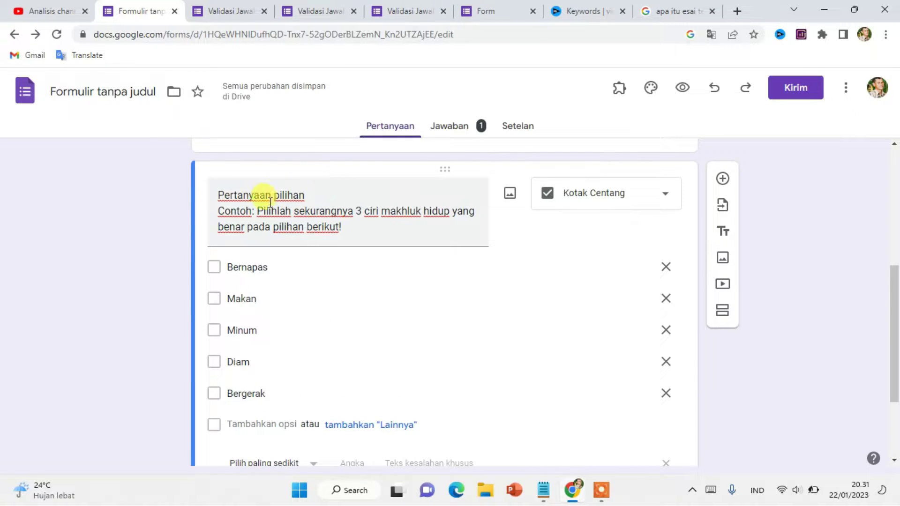
pyautogui.scroll(-2, 319, 229)
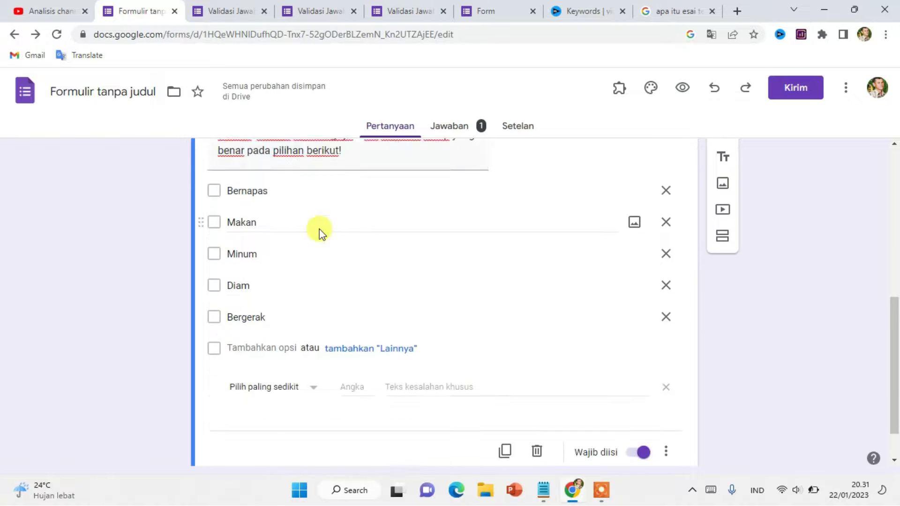
pyautogui.click(347, 340)
pyautogui.scroll(2, 337, 286)
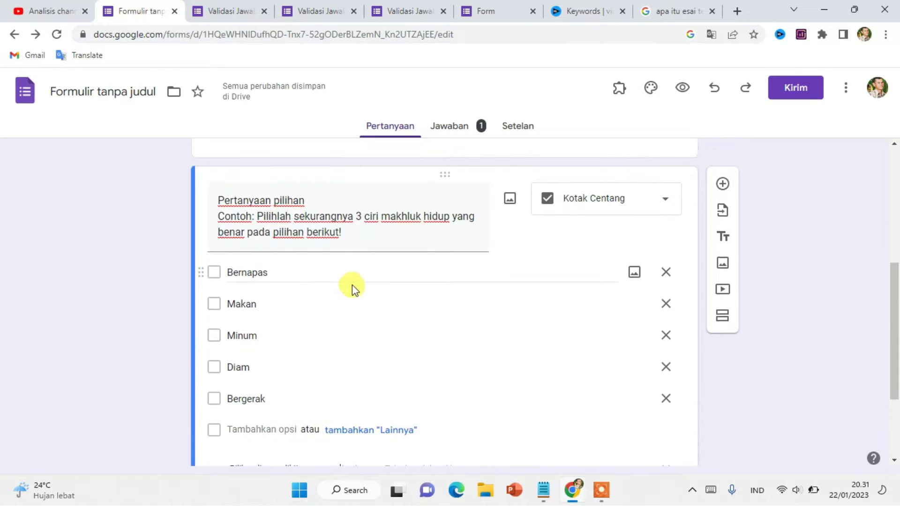
pyautogui.scroll(-1, 349, 286)
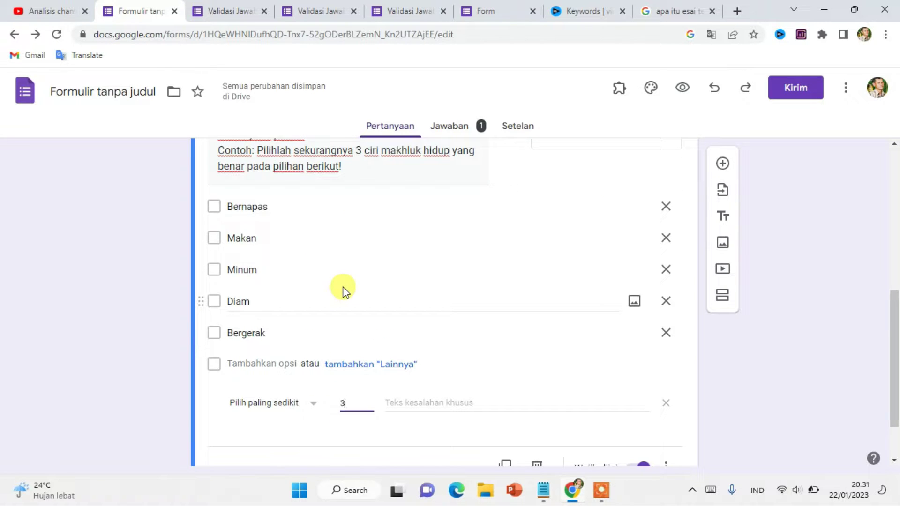
pyautogui.click(399, 398)
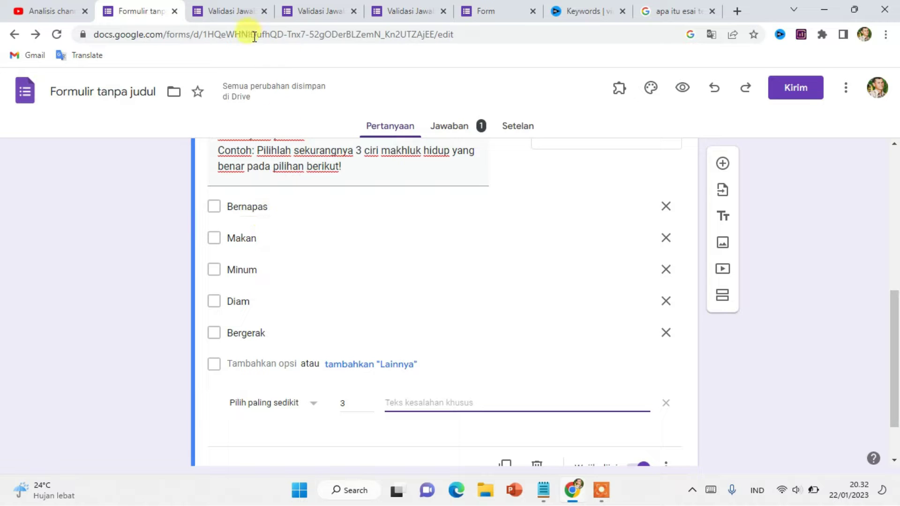
pyautogui.click(681, 88)
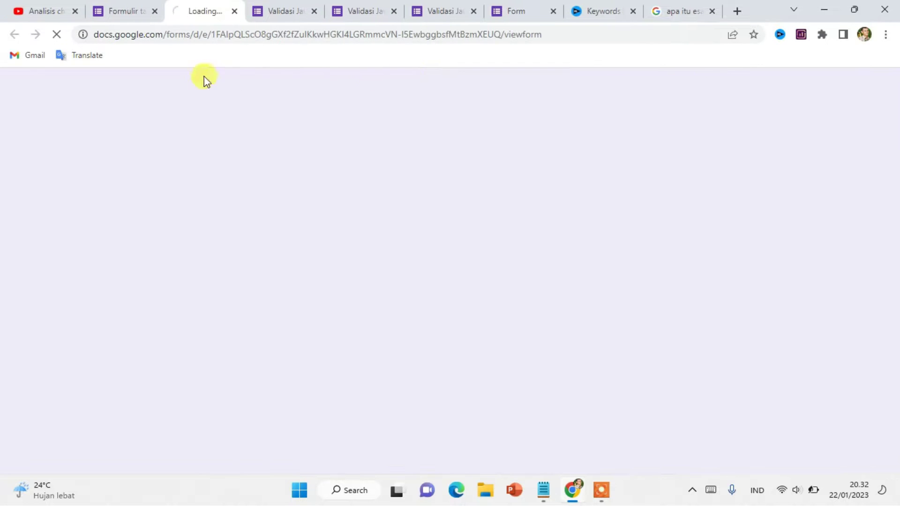
# Tick Bernapas and Makan to trigger the at-least-3 error, clear it with Bergerak, then return to the editor.
pyautogui.scroll(-5, 271, 231)
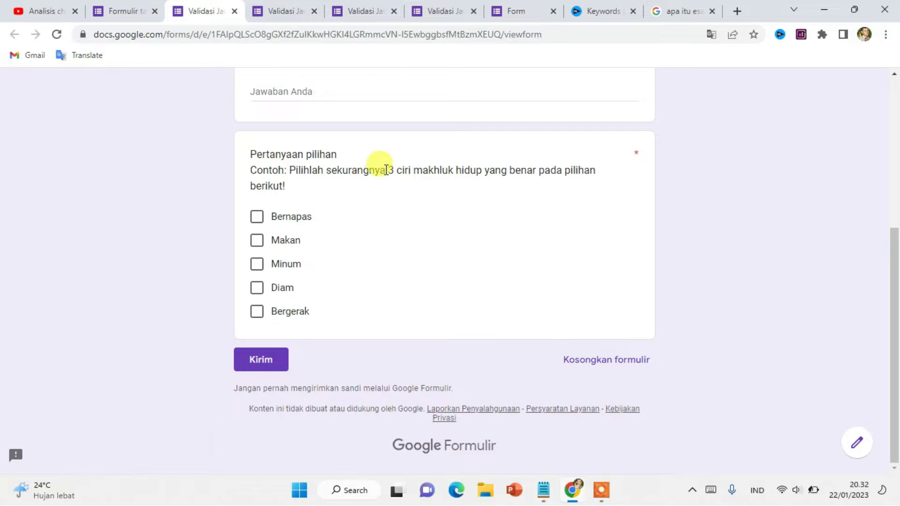
pyautogui.click(260, 218)
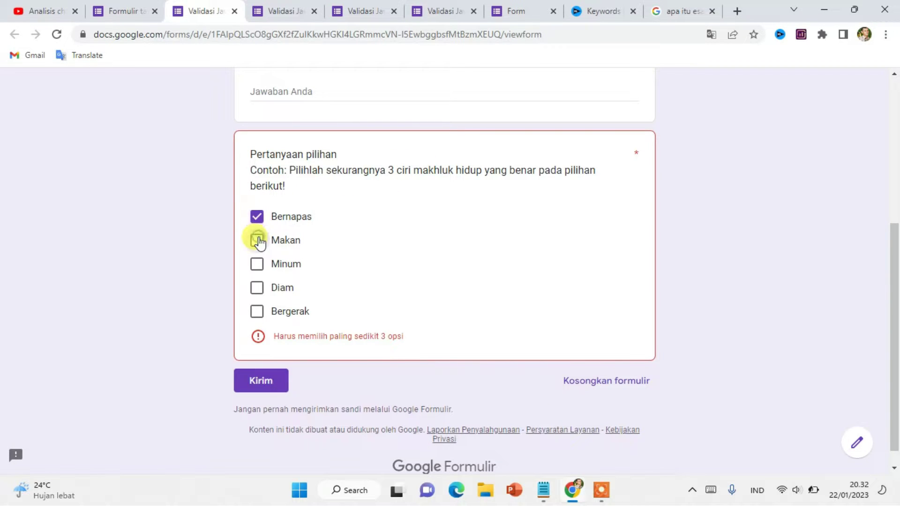
pyautogui.click(258, 241)
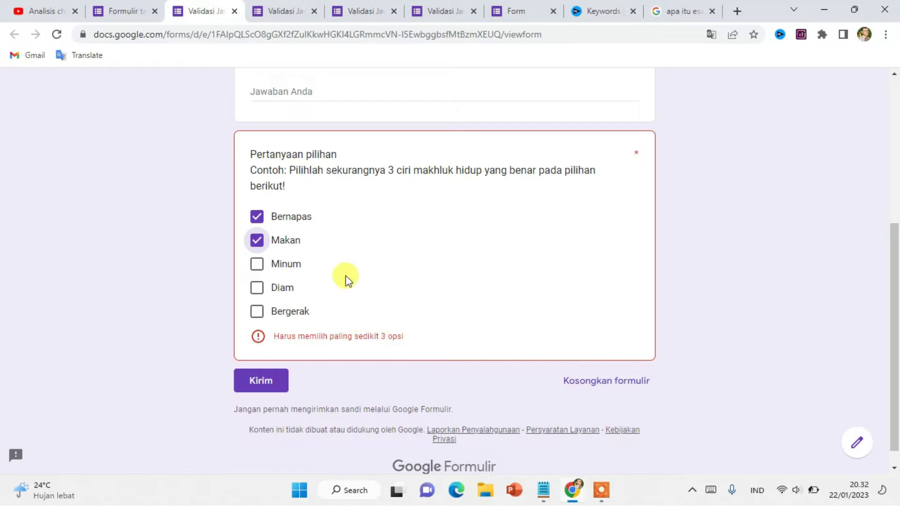
pyautogui.click(257, 312)
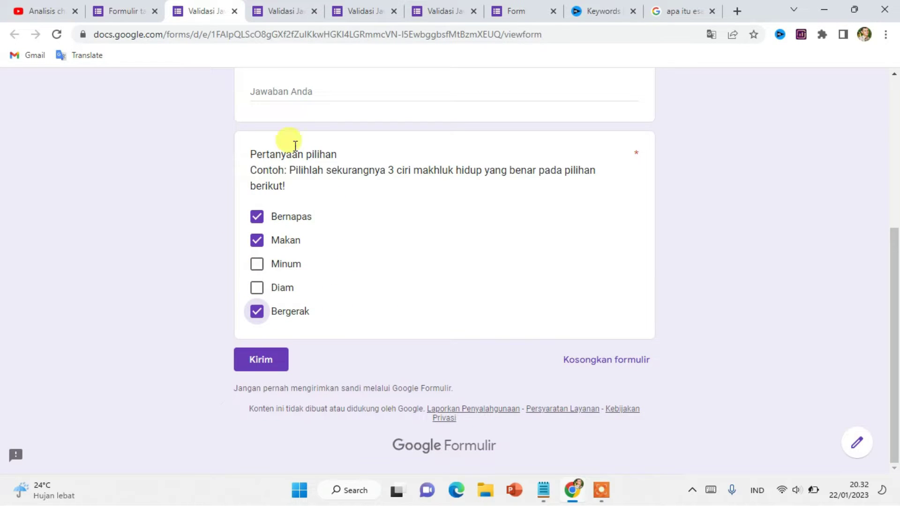
pyautogui.click(128, 7)
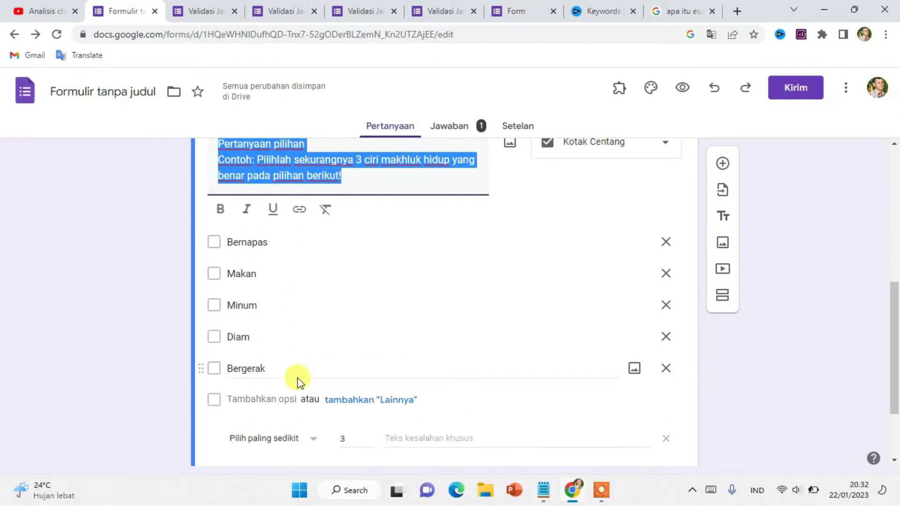
# Change the checkbox rule to 'Pilih paling banyak' with a limit of 3.
pyautogui.scroll(-2, 288, 380)
pyautogui.click(292, 347)
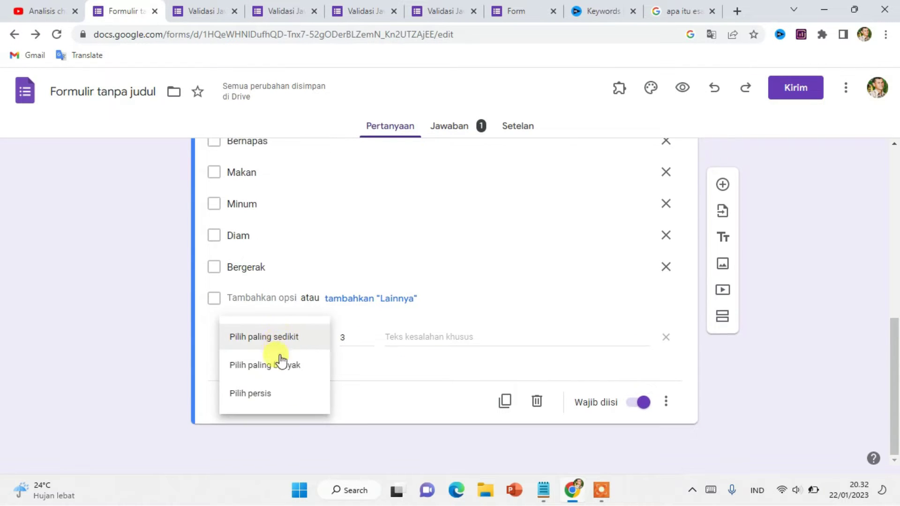
pyautogui.click(281, 373)
pyautogui.click(342, 402)
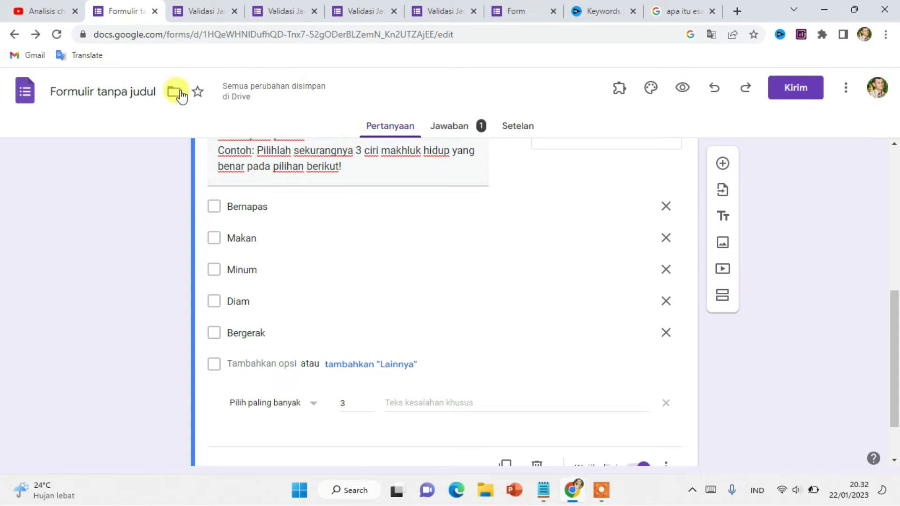
# Untick Makan in the preview to test the at-most-3 rule, then go back to the editor.
pyautogui.hotkey('ctrl', 'Tab')
pyautogui.scroll(-5, 232, 273)
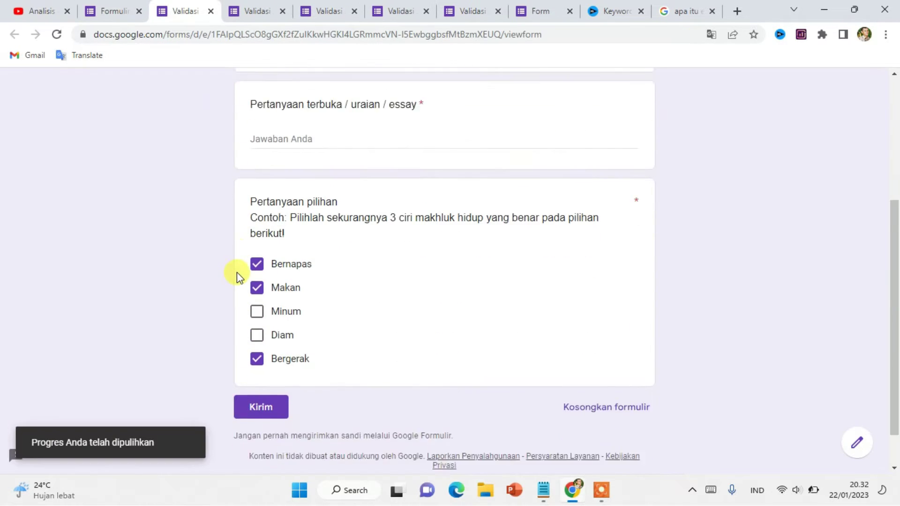
pyautogui.scroll(-1, 237, 271)
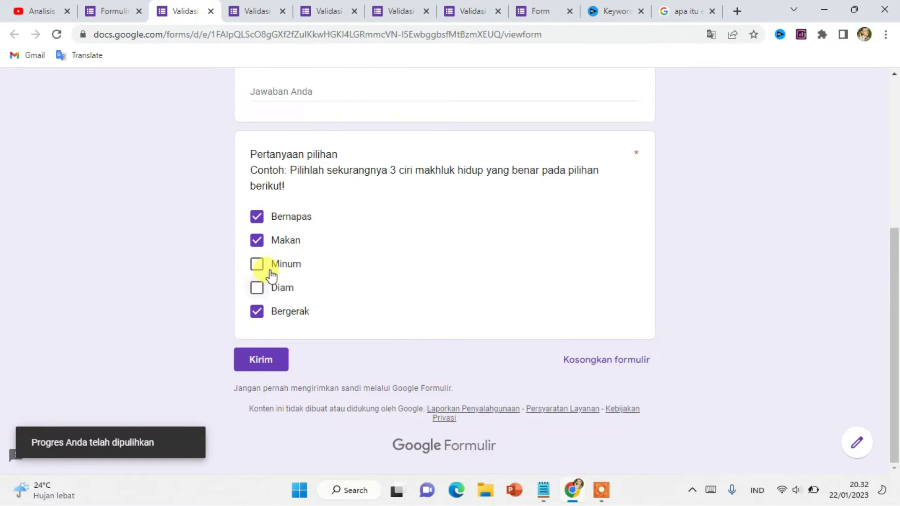
pyautogui.click(258, 239)
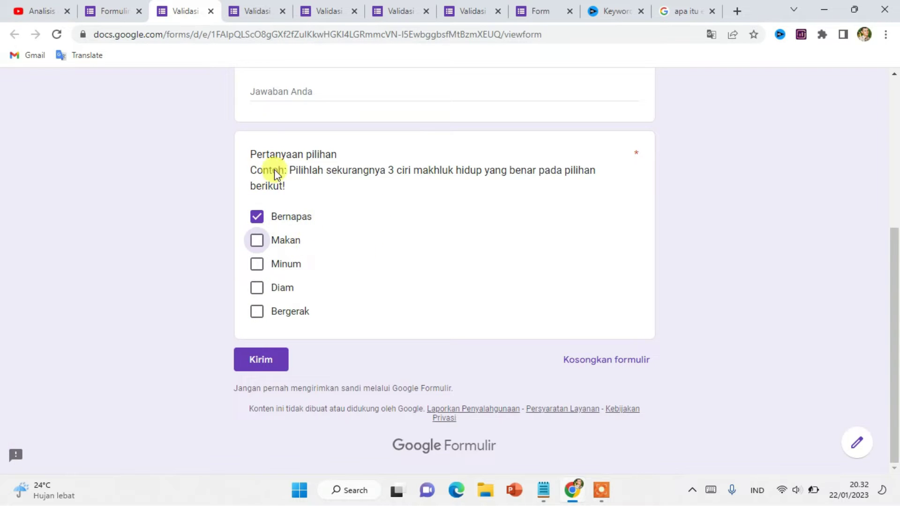
pyautogui.hotkey('ctrl', 'shift', 'Tab')
# Set the rule to 'Pilih persis' 3 and reopen the form preview.
pyautogui.doubleClick(345, 402)
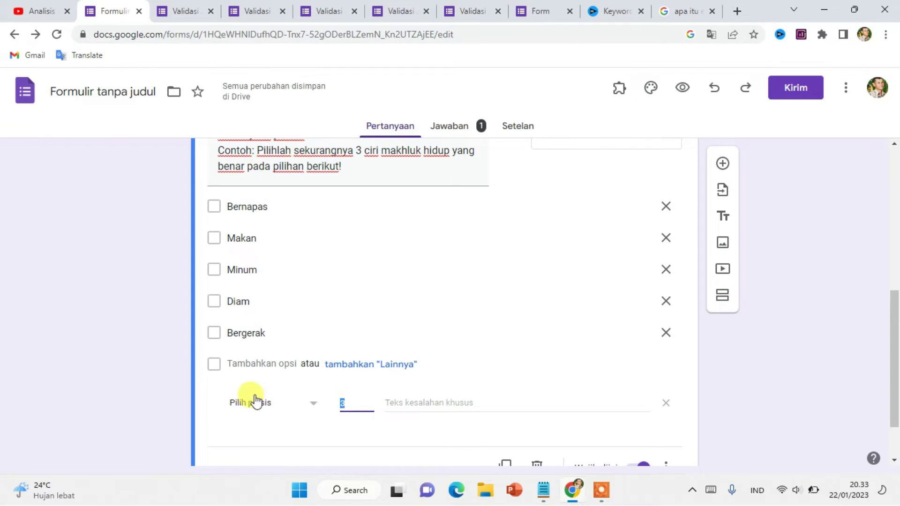
pyautogui.click(349, 403)
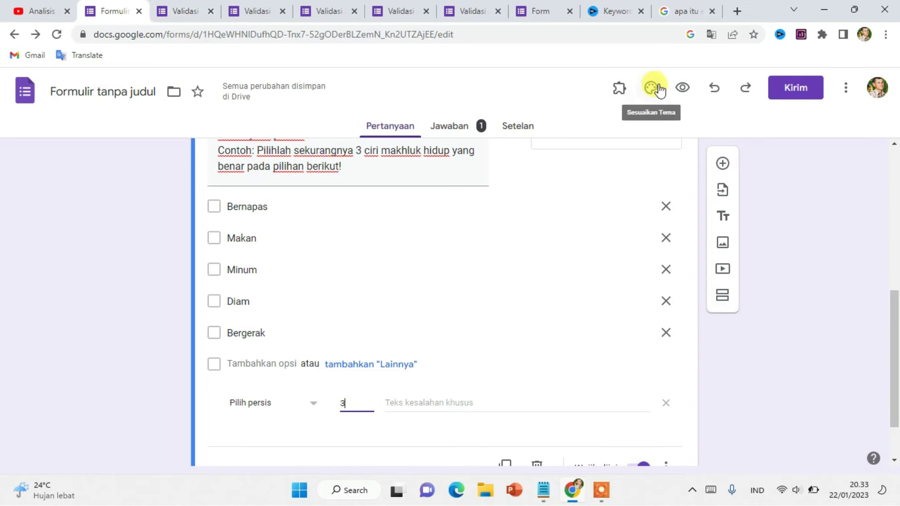
pyautogui.click(681, 88)
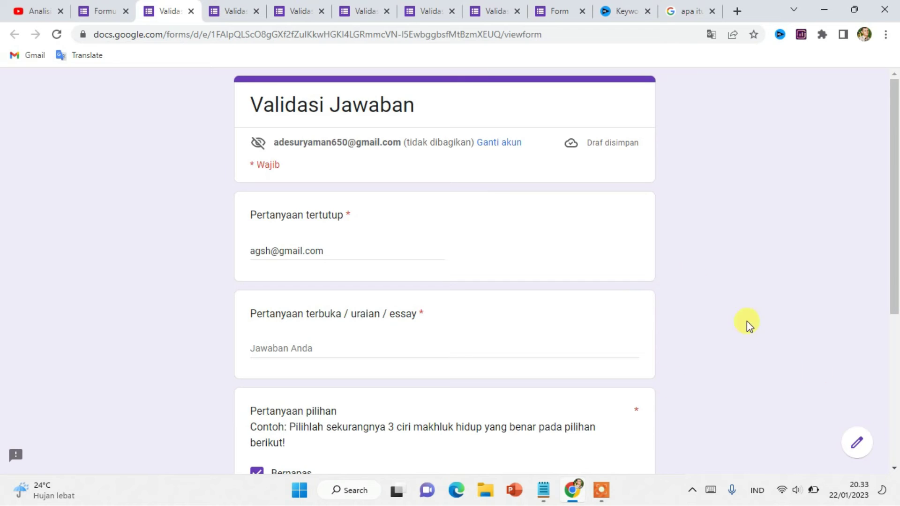
pyautogui.scroll(-3, 778, 314)
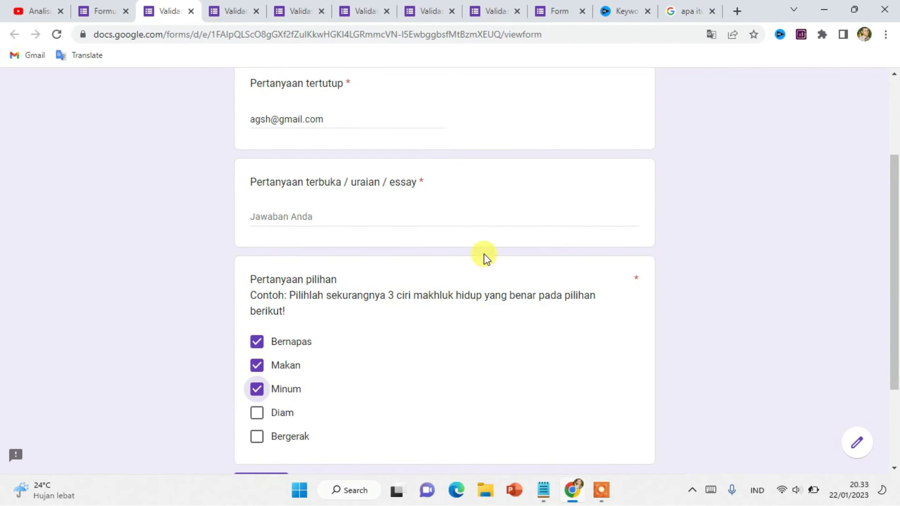